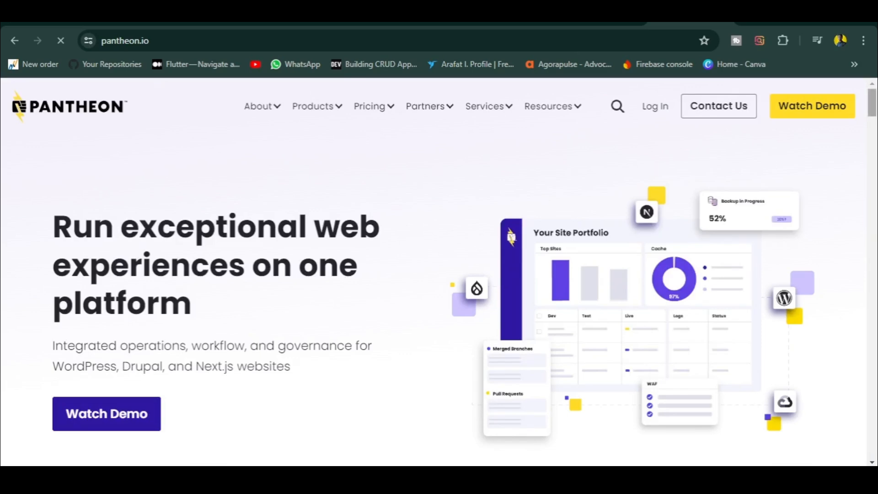
- Look through the Pantheon homepage, from the hero section to the overview of its website operations platform
scroll(577, 373, down, 4)
scroll(578, 372, down, 4)
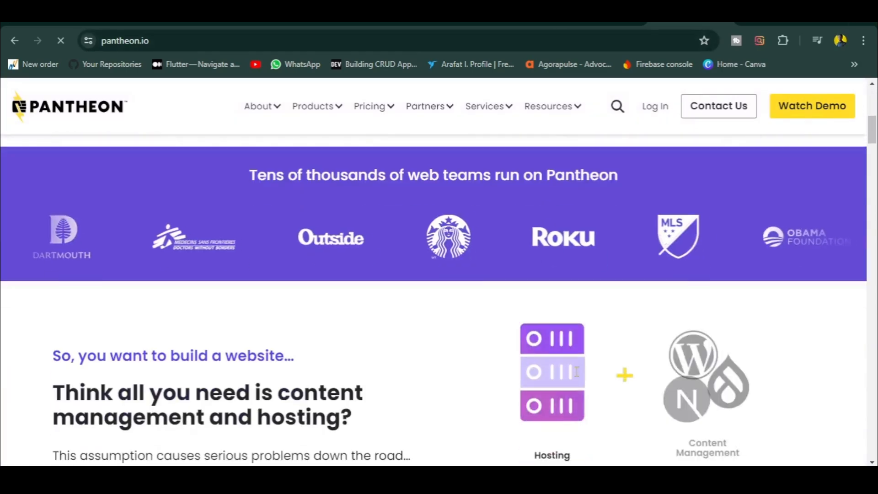
scroll(575, 372, up, 8)
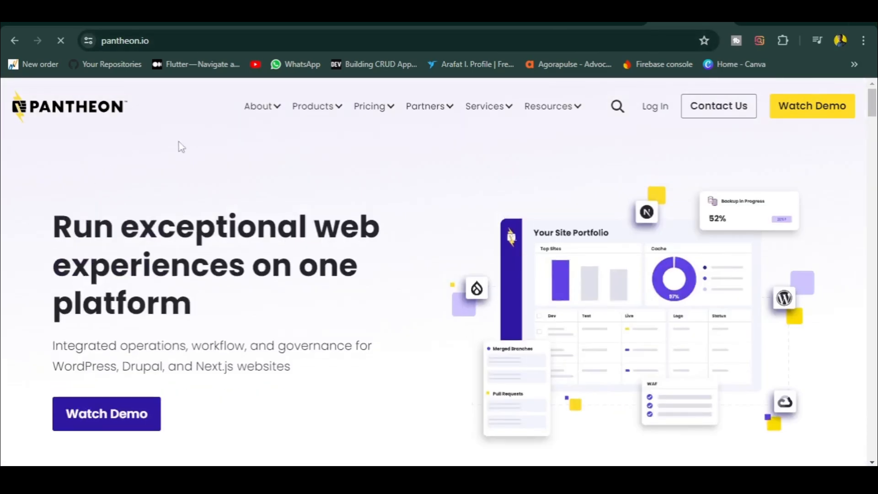
mouse_move(517, 124)
scroll(694, 249, down, 10)
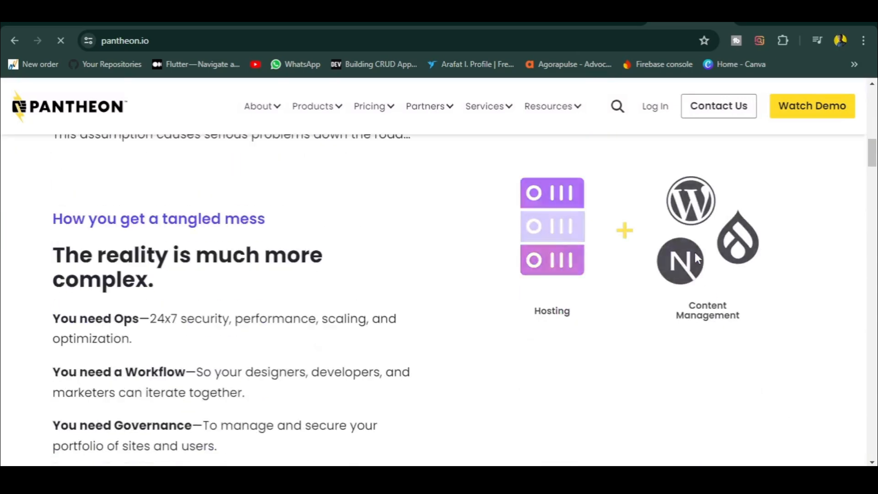
scroll(697, 259, up, 7)
scroll(697, 258, up, 5)
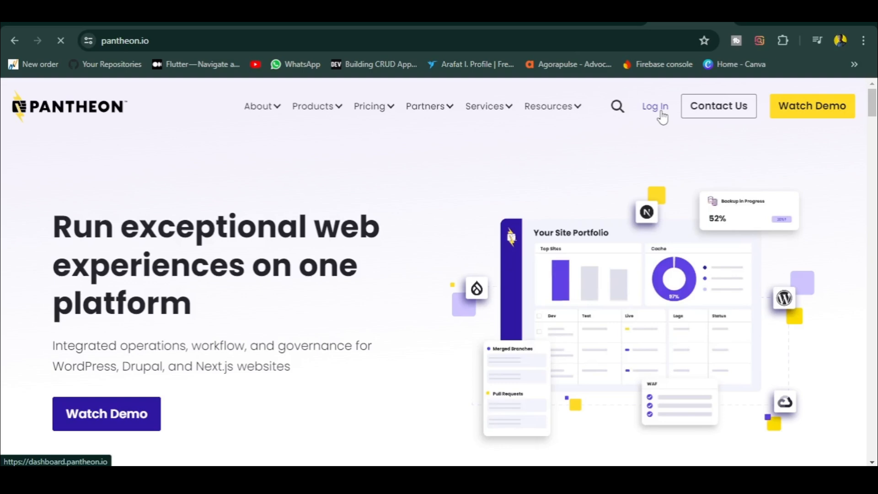
scroll(293, 168, down, 5)
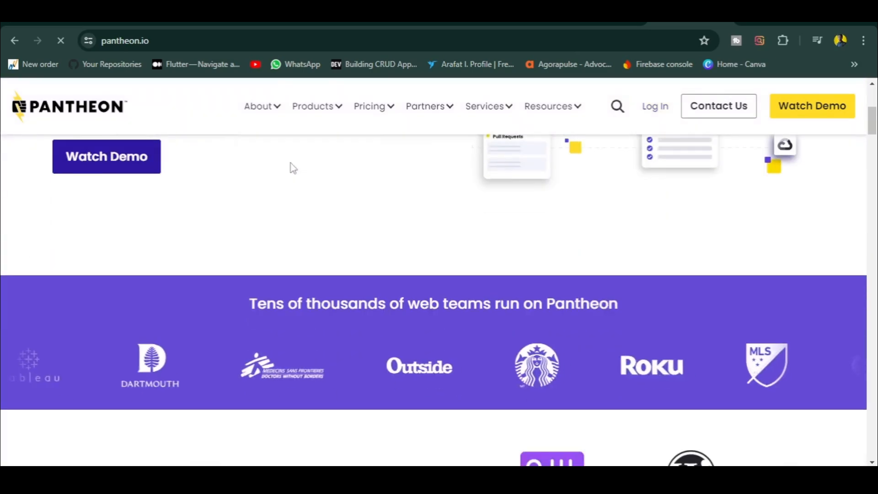
scroll(293, 169, up, 1)
scroll(293, 168, down, 15)
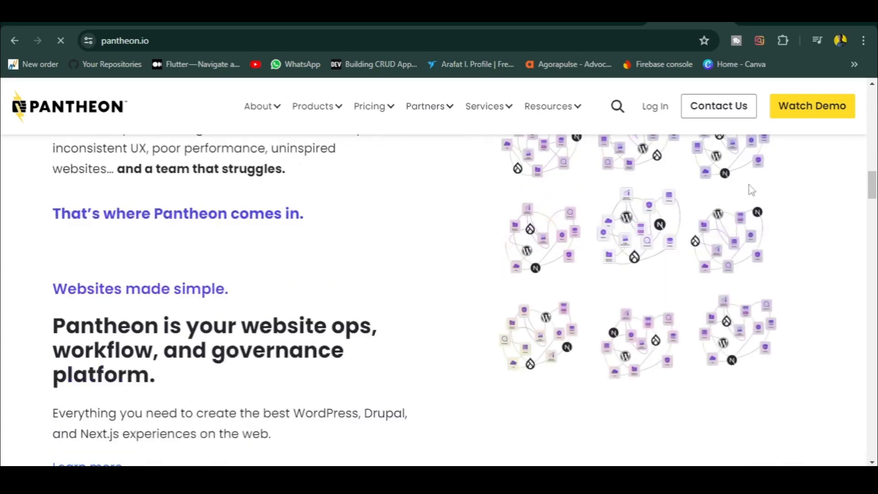
scroll(752, 189, up, 8)
scroll(752, 190, up, 10)
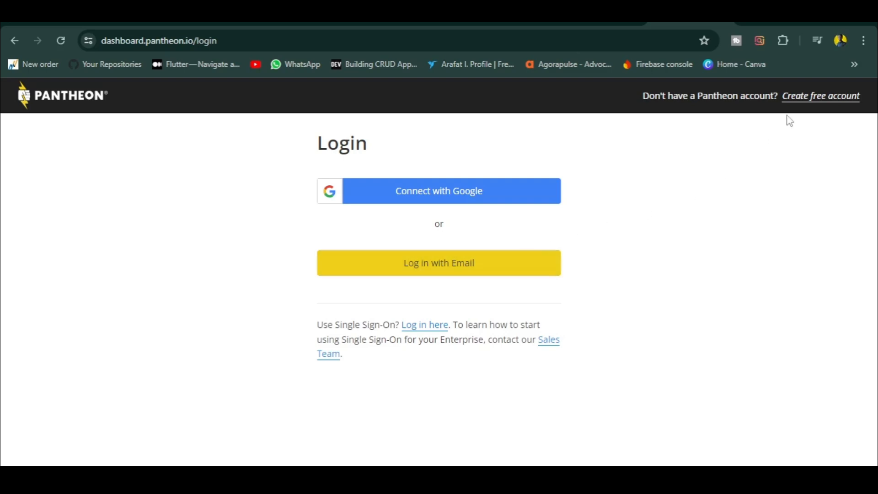
- Create a free Pantheon account by signing up with an existing Google account and approving the sign-in to auth0.com
click(824, 108)
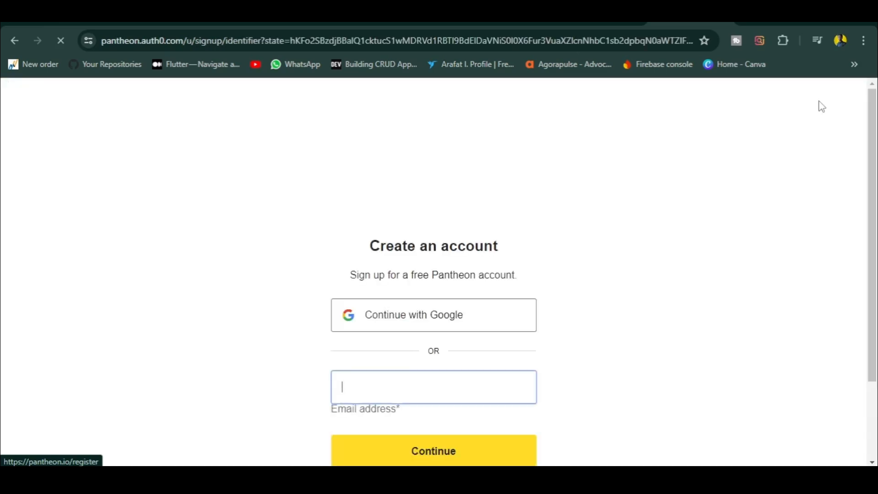
scroll(486, 247, down, 2)
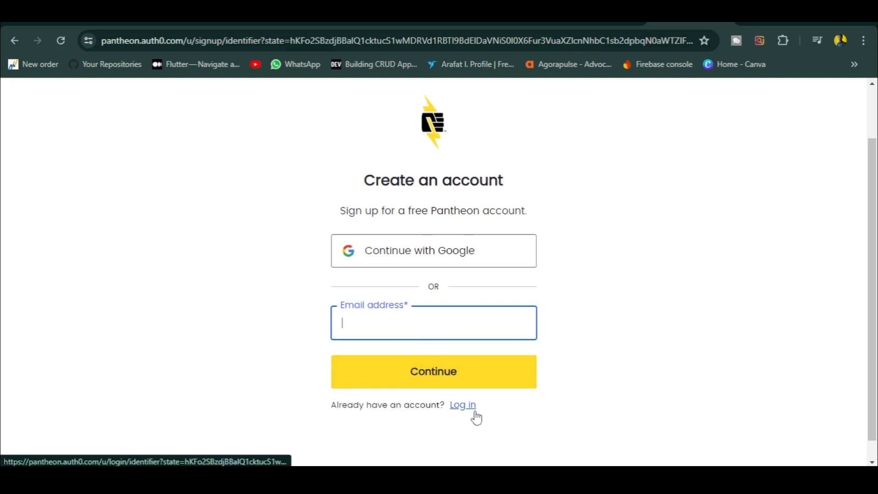
click(431, 259)
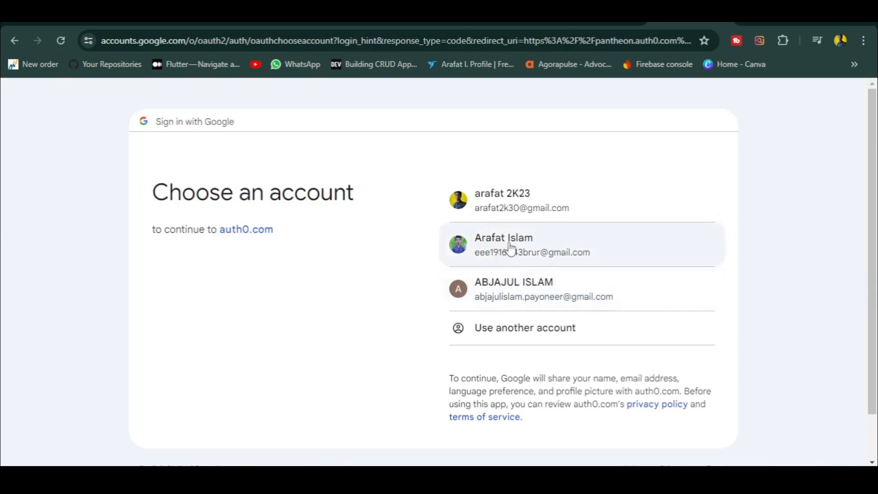
click(555, 252)
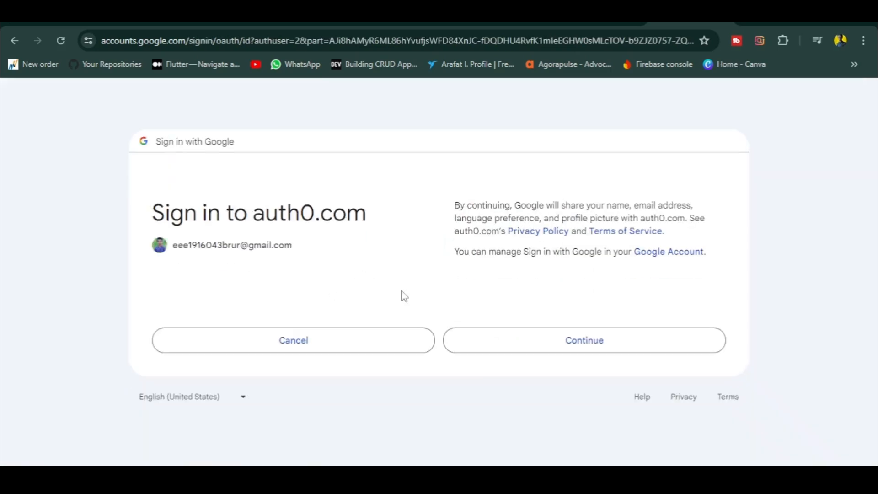
click(575, 346)
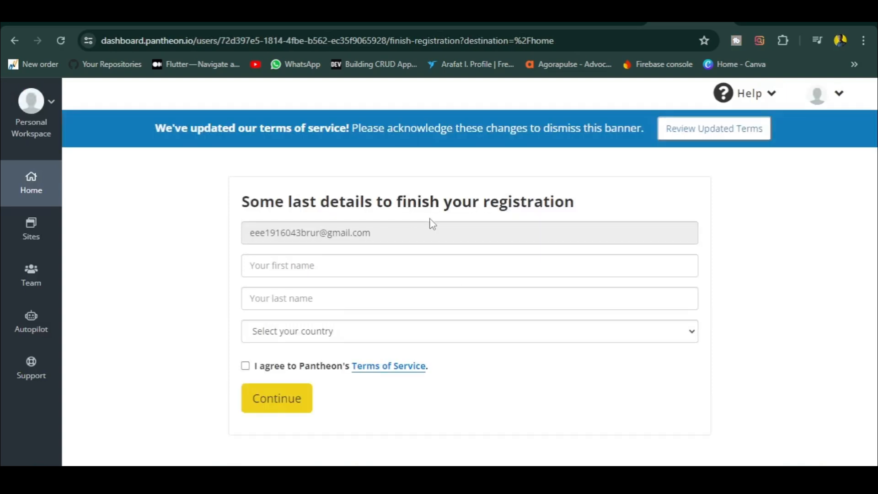
- Fill the registration details from the saved address entry, opt in to marketing communications and agree to the Terms of Service
click(267, 269)
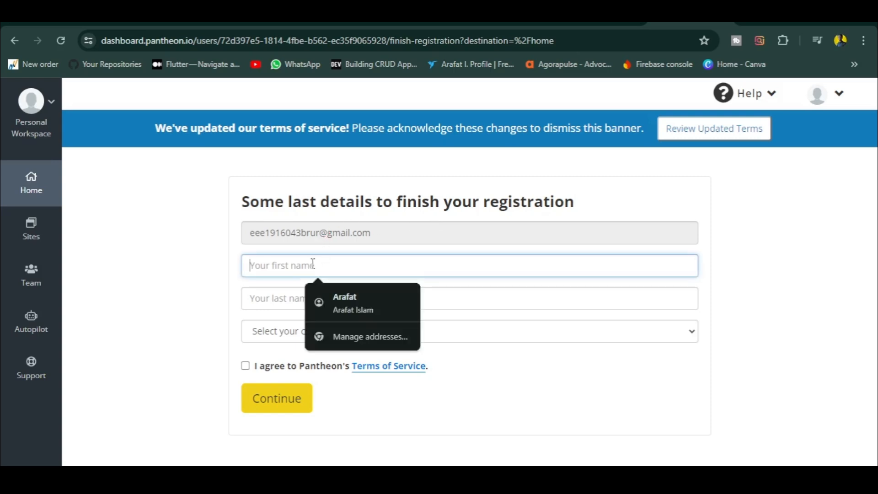
click(346, 297)
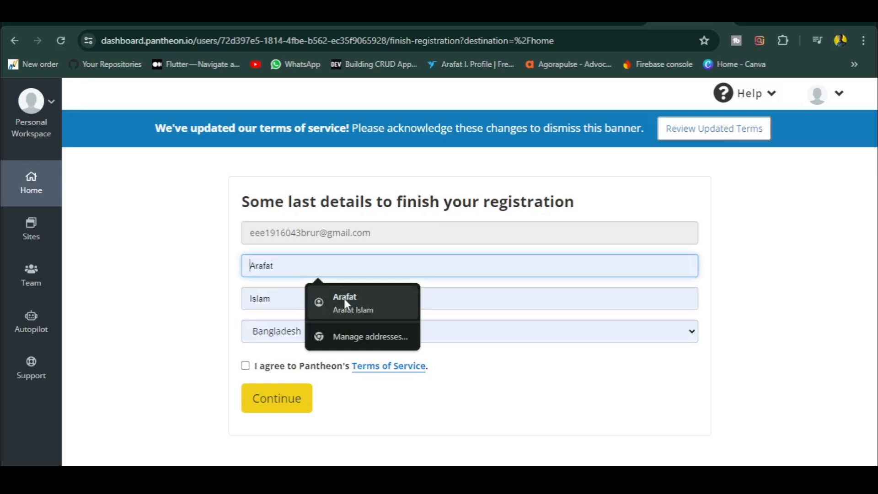
click(344, 298)
click(240, 359)
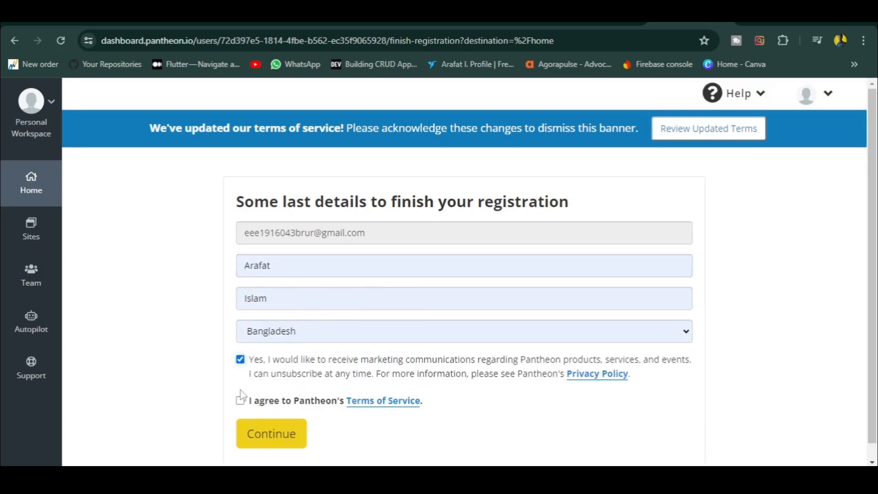
click(240, 401)
scroll(471, 385, down, 1)
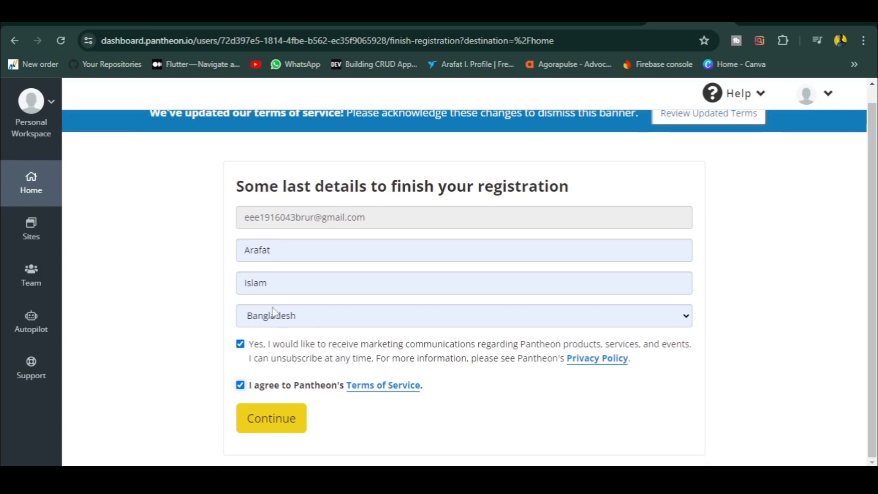
- Replace the first name in the registration form with a different first name and submit the registration
click(271, 250)
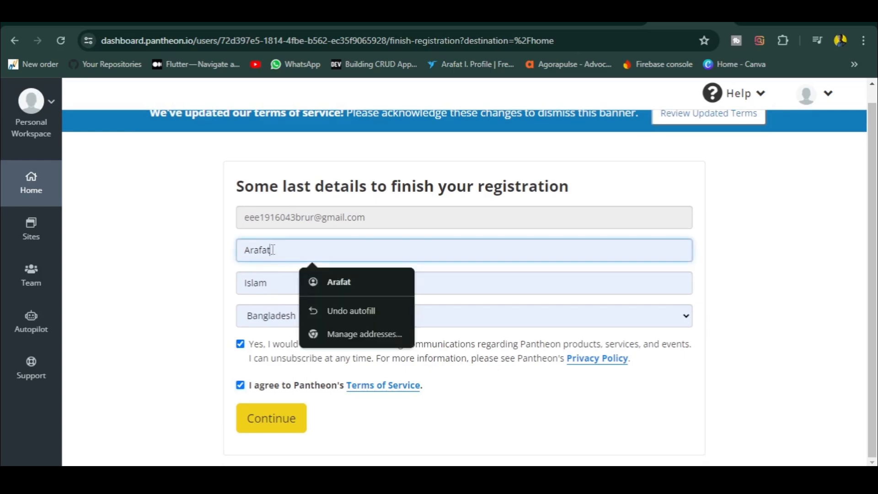
drag(272, 250, 244, 251)
text(Zaman)
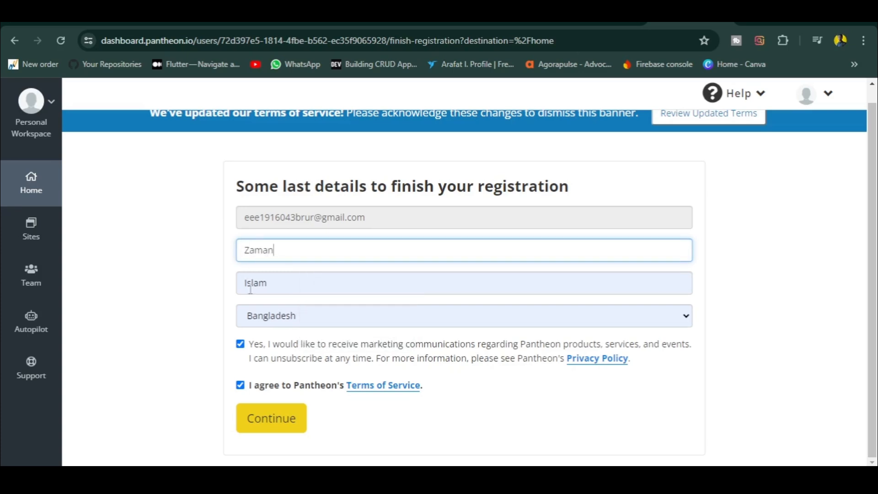
click(271, 422)
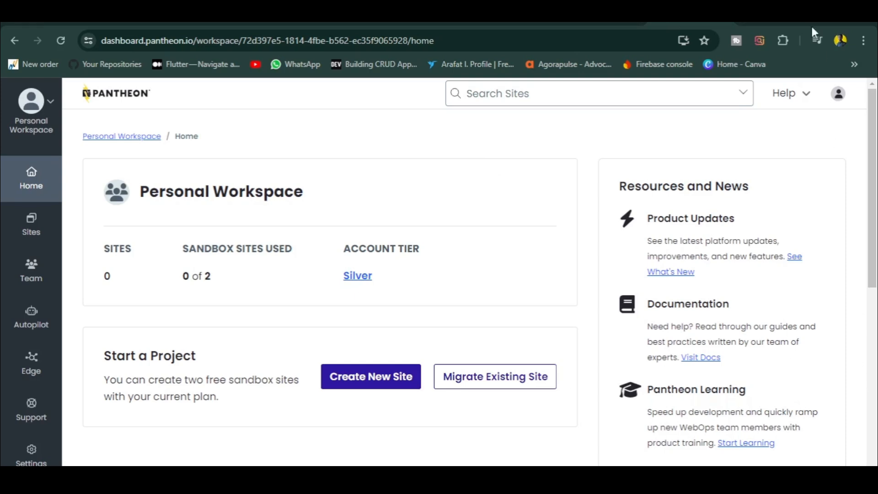
- Start a new WordPress site in the Personal Workspace, checking the course video on YouTube along the way
click(376, 382)
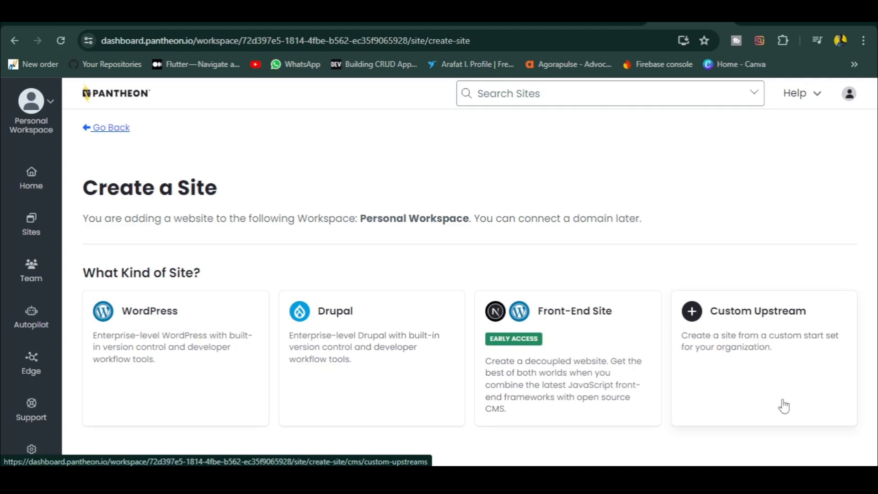
click(337, 23)
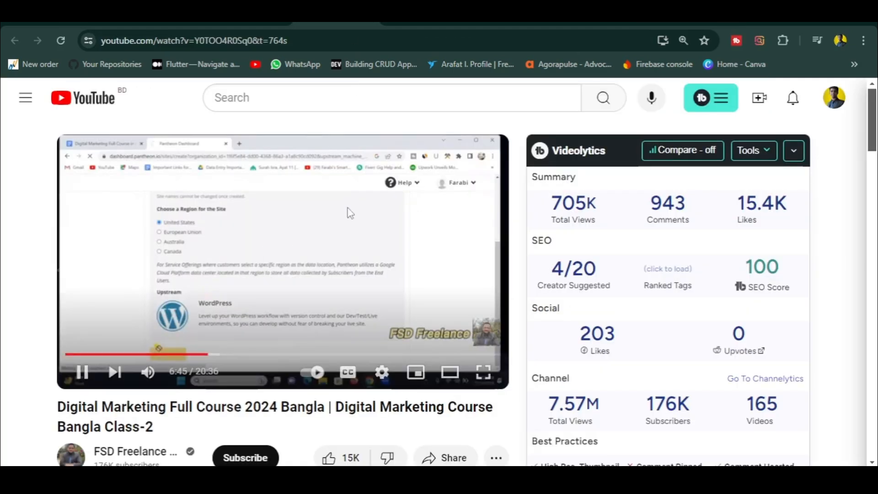
click(349, 209)
click(664, 22)
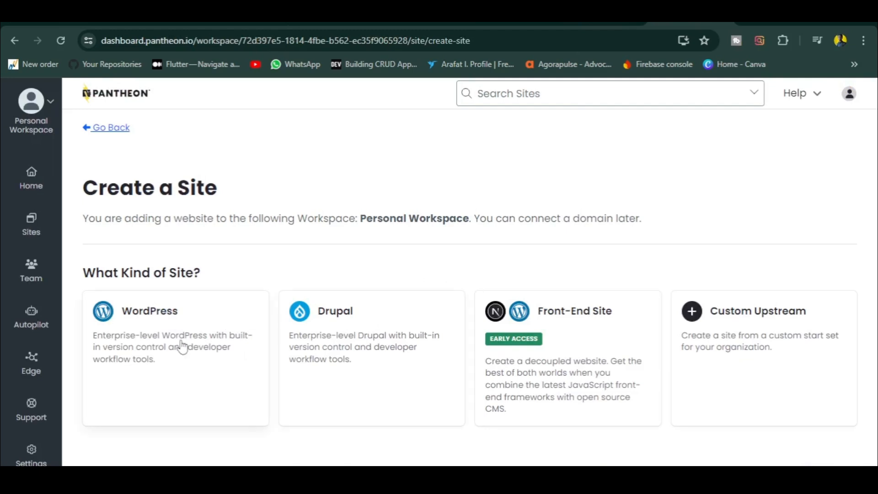
click(176, 370)
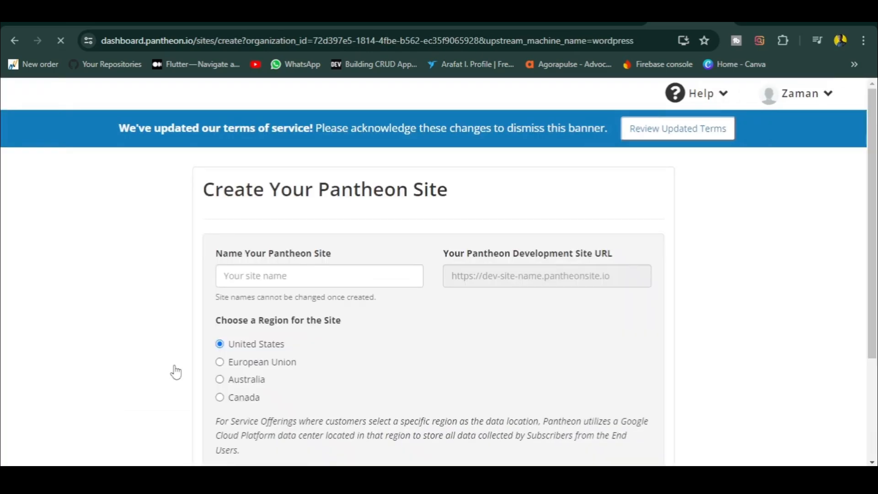
click(820, 96)
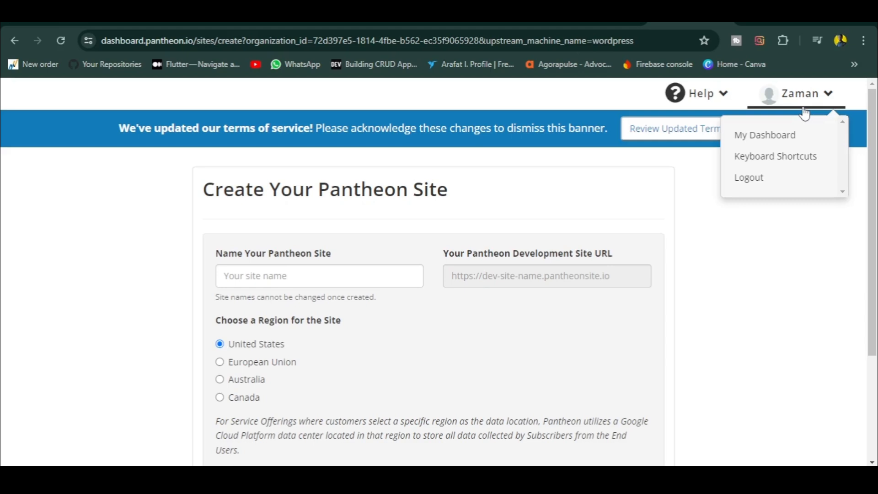
click(266, 290)
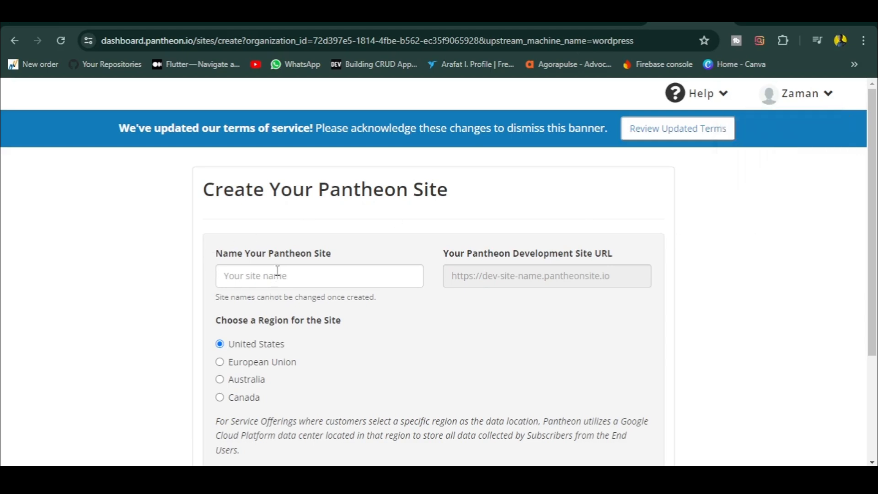
click(277, 270)
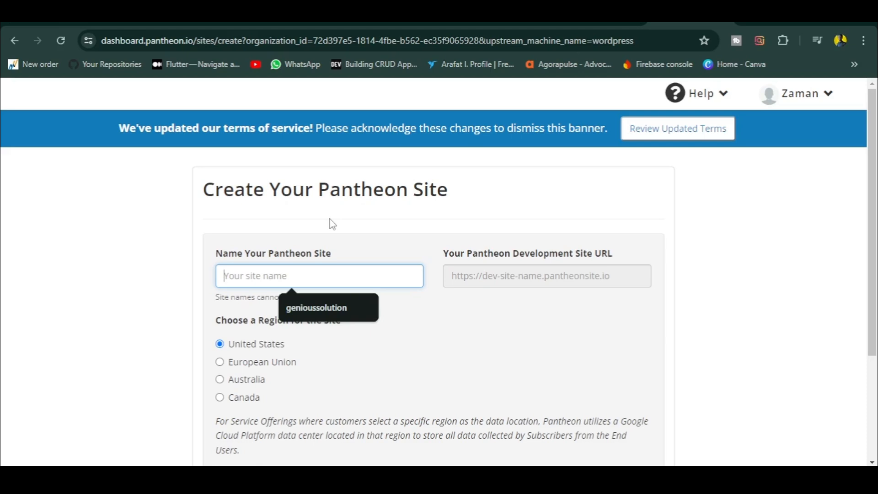
click(210, 310)
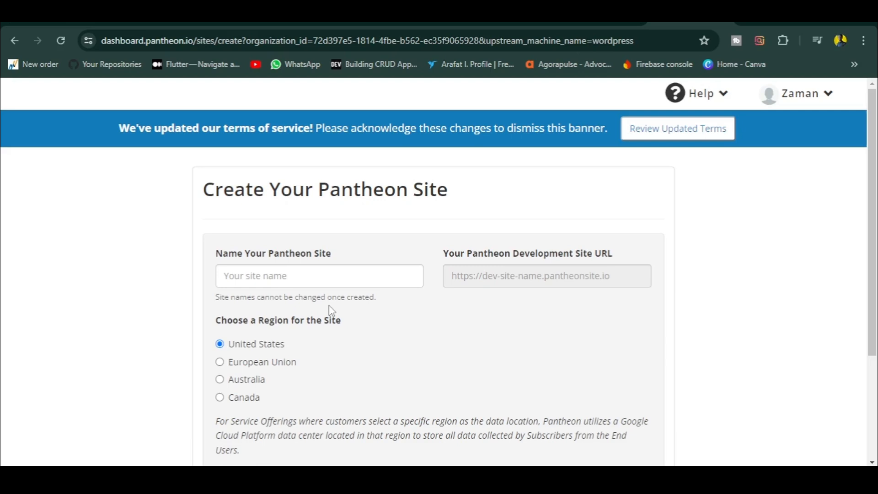
- Name the new Pantheon site geniusmodernsolutions
click(310, 284)
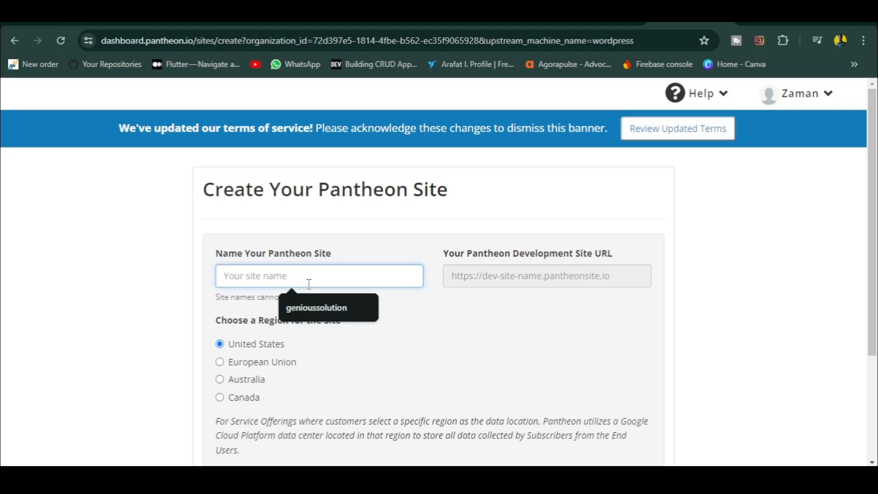
text(gen)
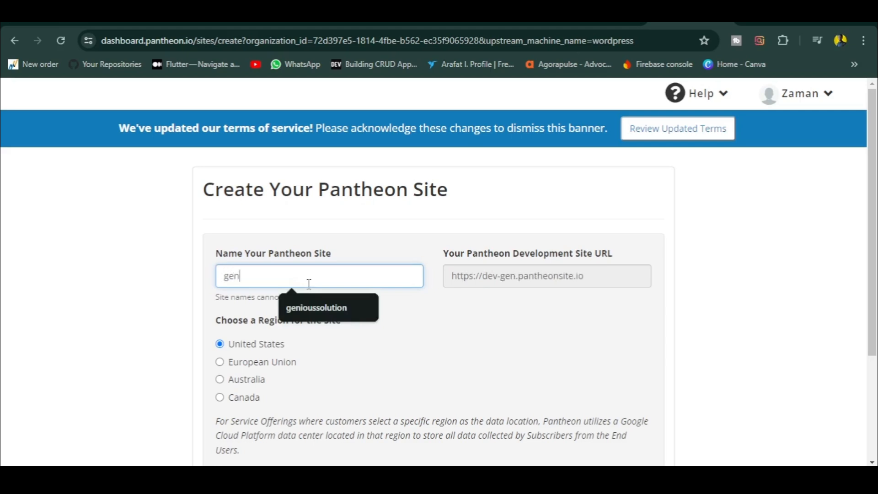
text(ius)
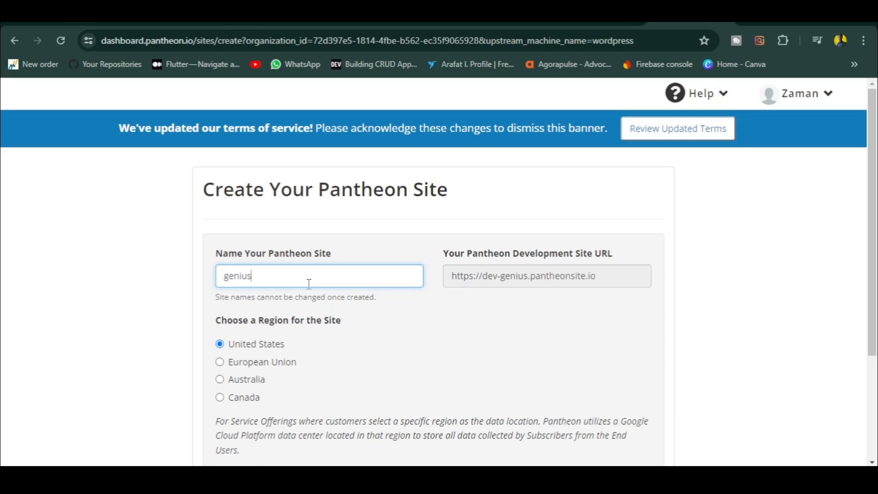
text(modern)
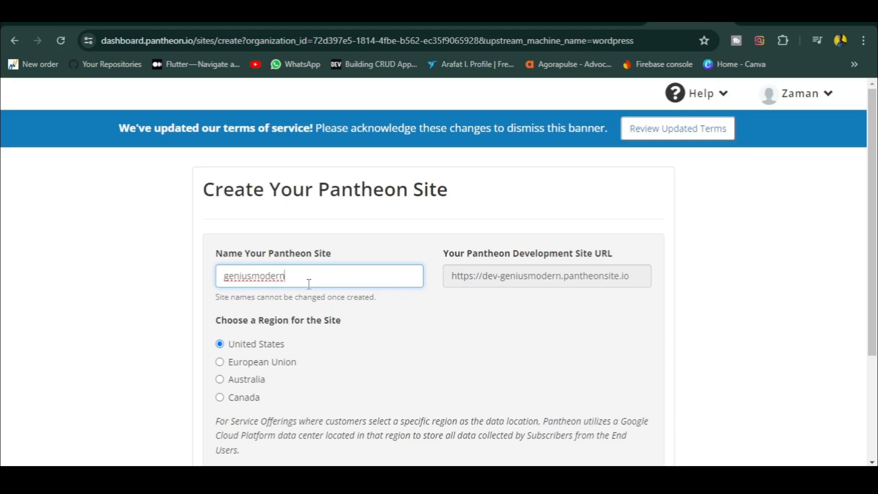
text(sol)
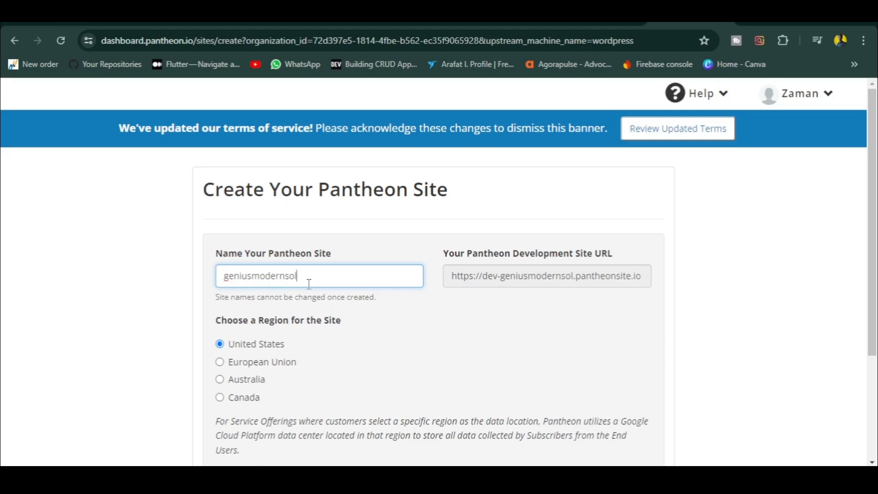
text(utions)
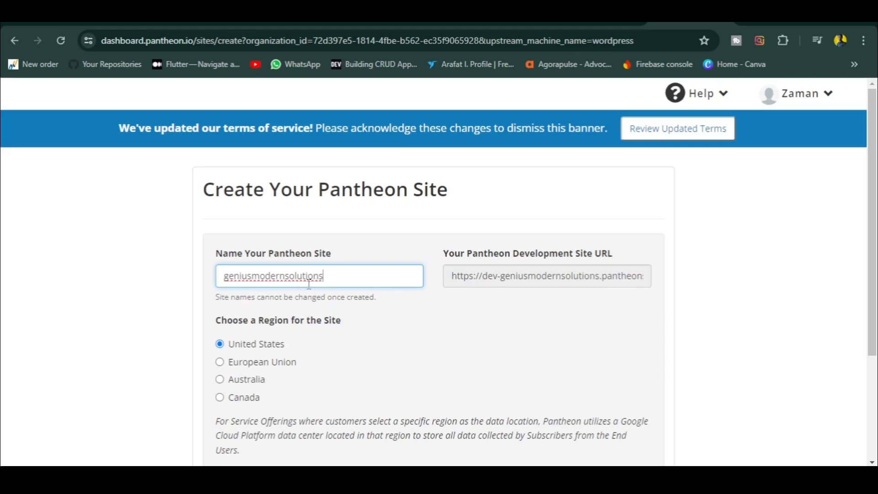
click(387, 317)
scroll(407, 261, down, 3)
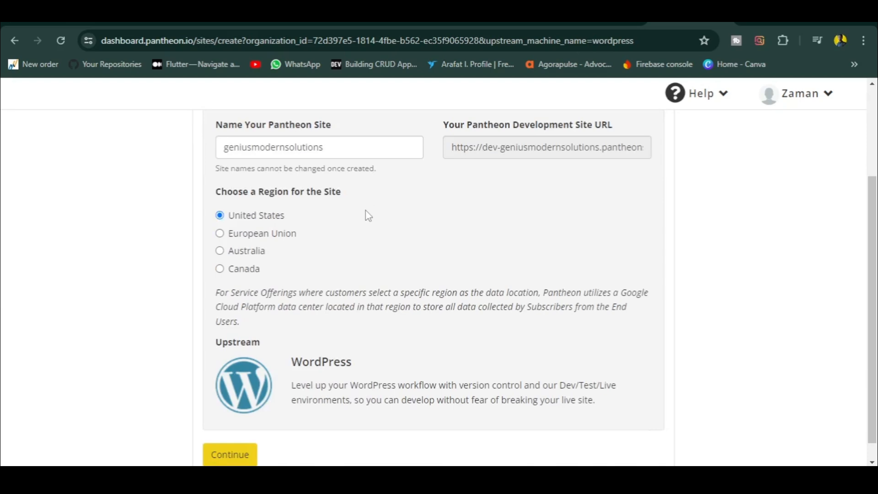
scroll(367, 225, down, 1)
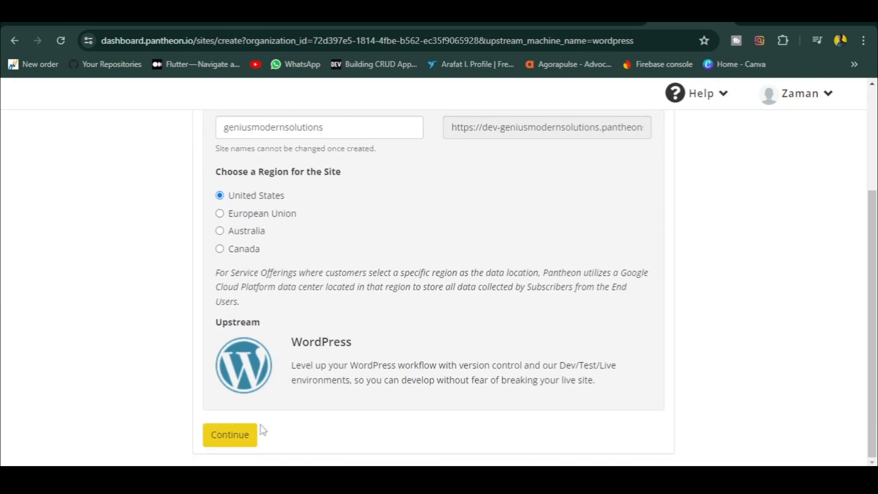
- Create the geniusmodernsolutions site with the United States region and open its Pantheon site dashboard once WordPress is deployed
click(240, 434)
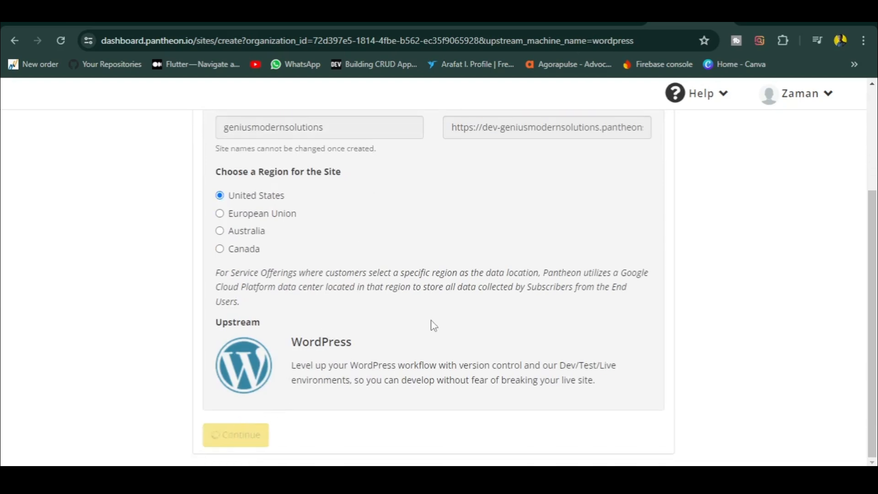
scroll(431, 320, up, 3)
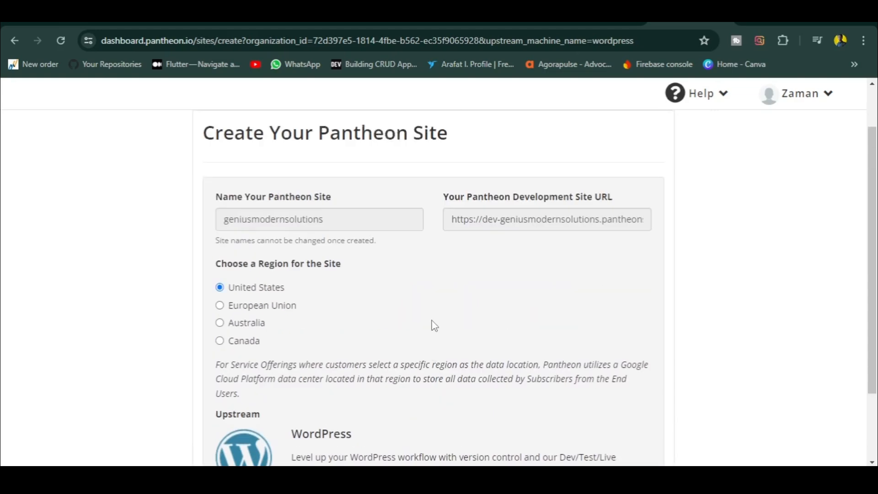
scroll(431, 320, down, 3)
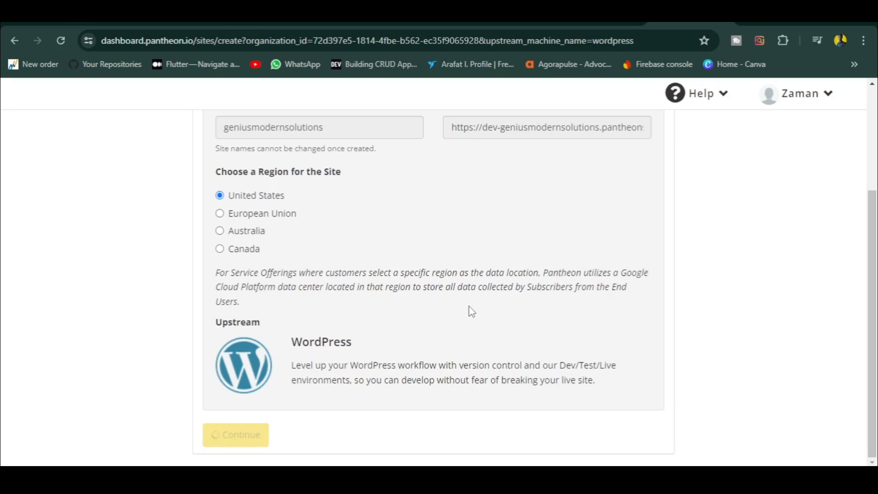
scroll(469, 306, up, 2)
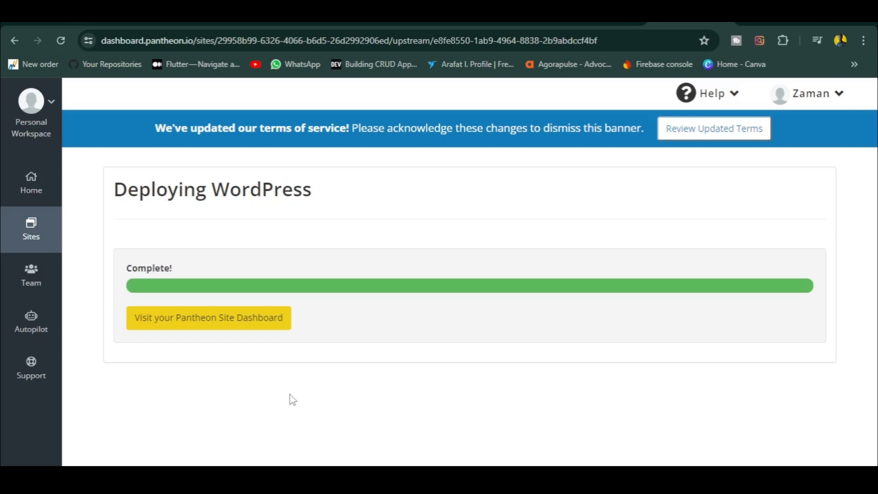
click(244, 324)
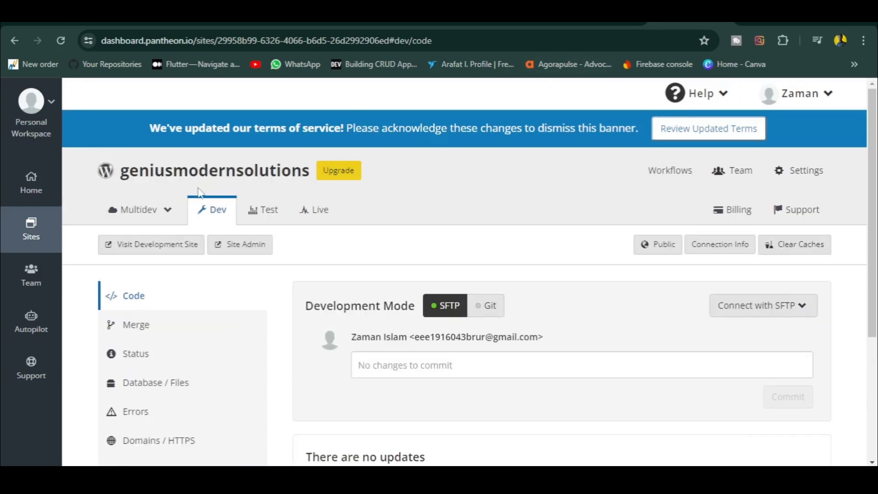
- Visit the development site of geniusmodernsolutions from its Dev environment
drag(121, 172, 302, 173)
click(430, 178)
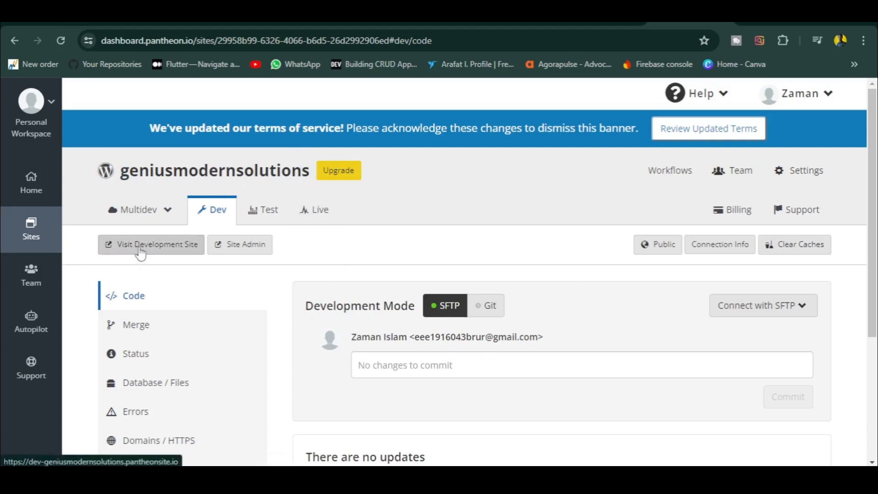
click(184, 251)
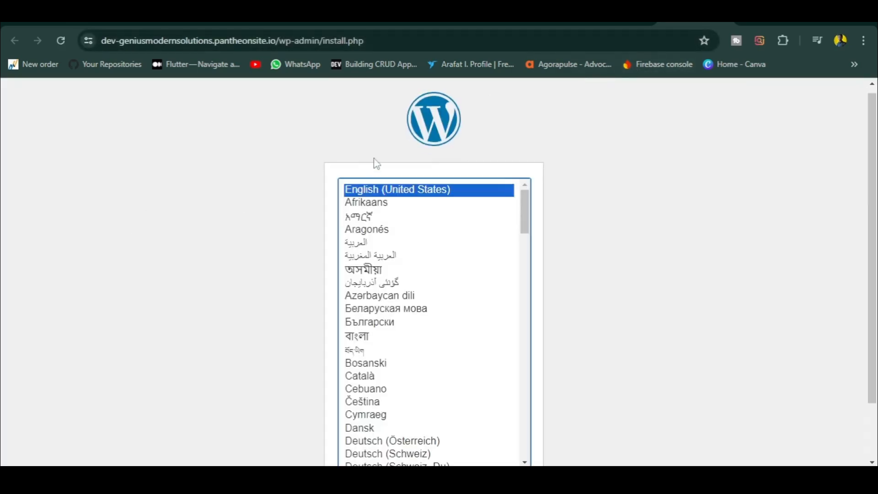
- Choose English (United States) as the WordPress installation language and continue to the site information form
click(458, 133)
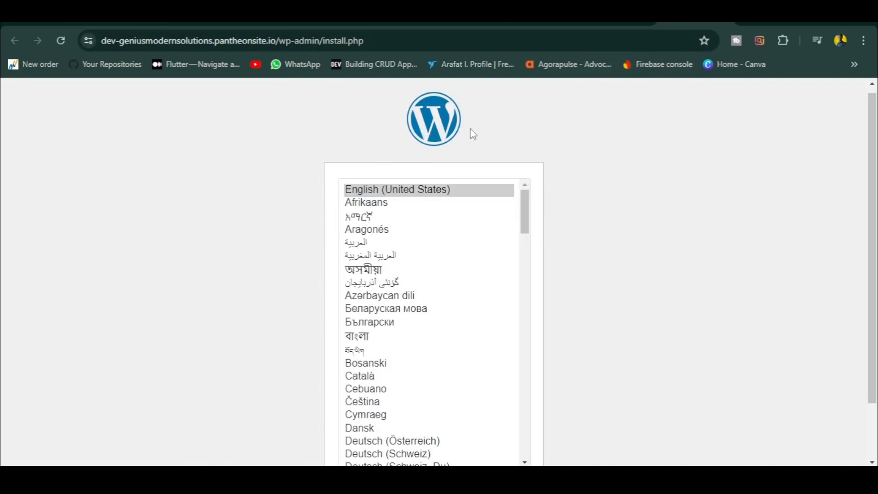
click(442, 191)
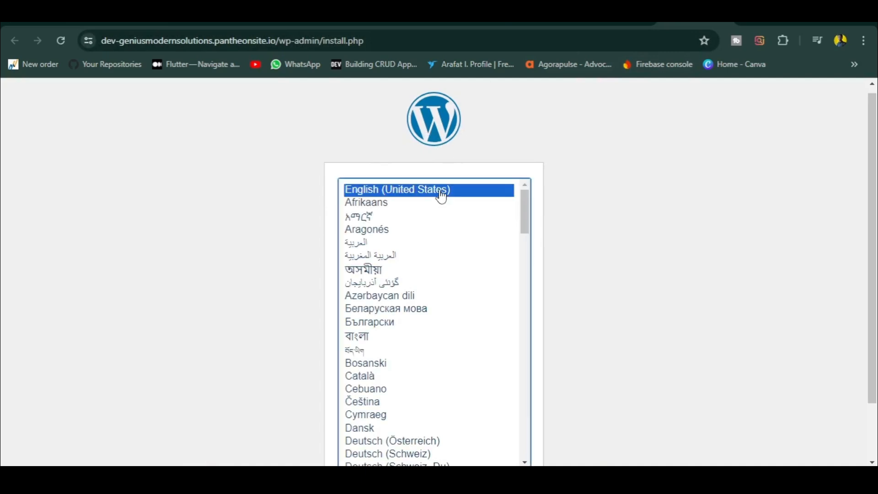
scroll(457, 232, down, 1)
scroll(457, 231, down, 15)
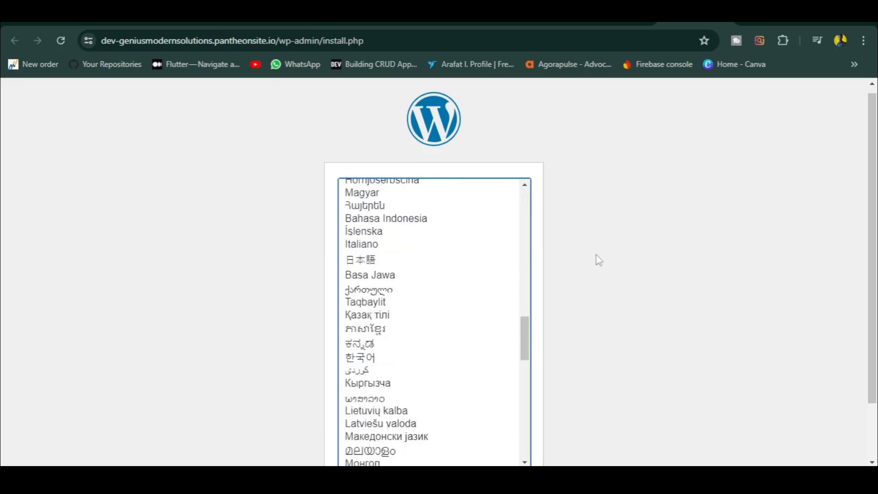
scroll(619, 257, down, 2)
click(508, 425)
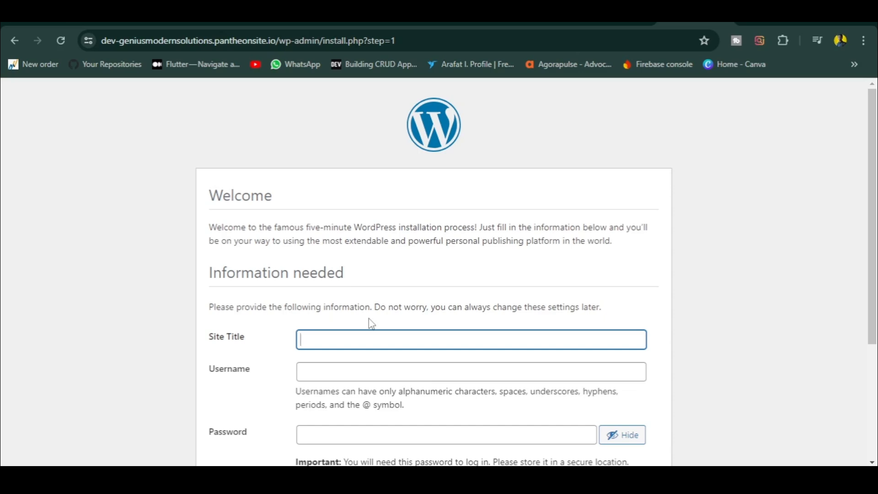
- Set the WordPress site title to geniusmodernsolutions
click(346, 341)
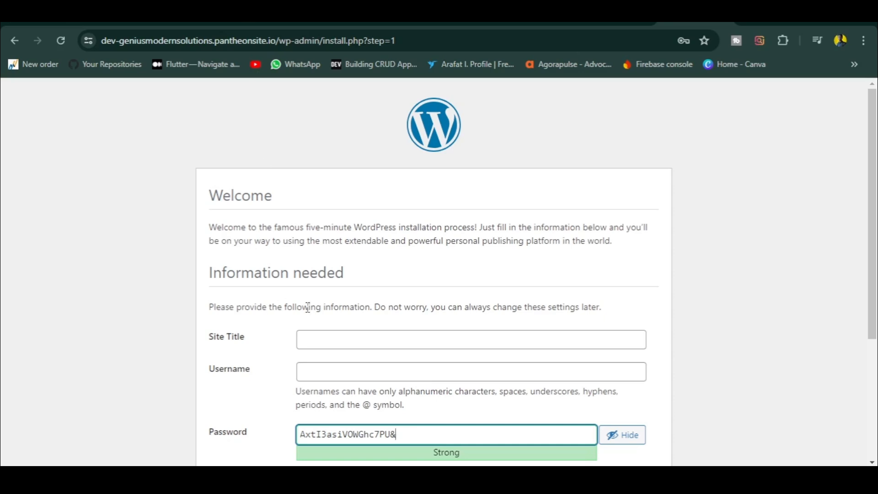
click(342, 341)
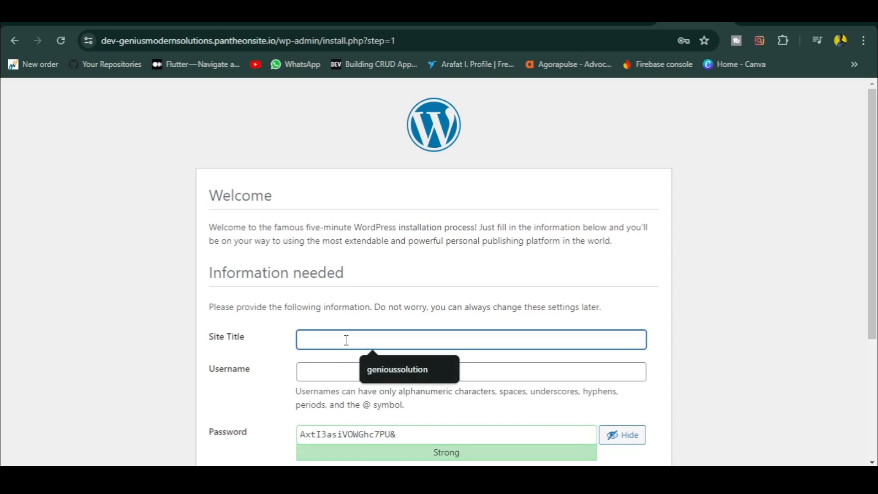
text(genius)
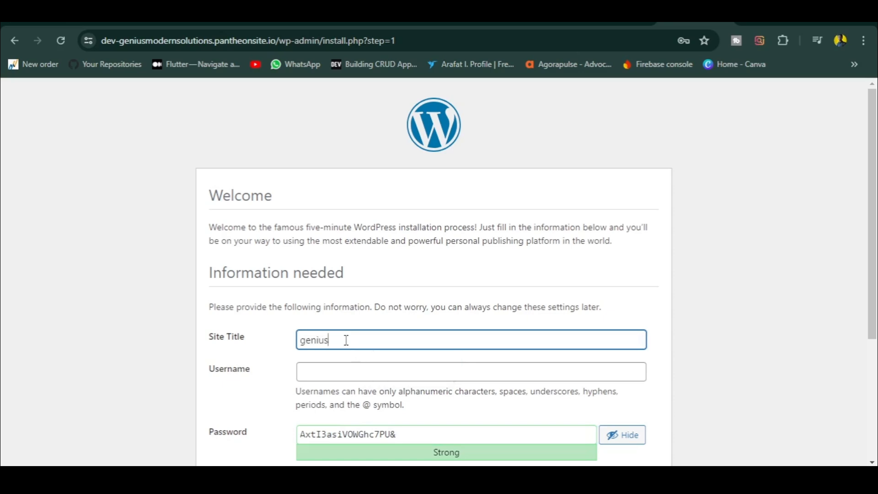
text(modernsolutions)
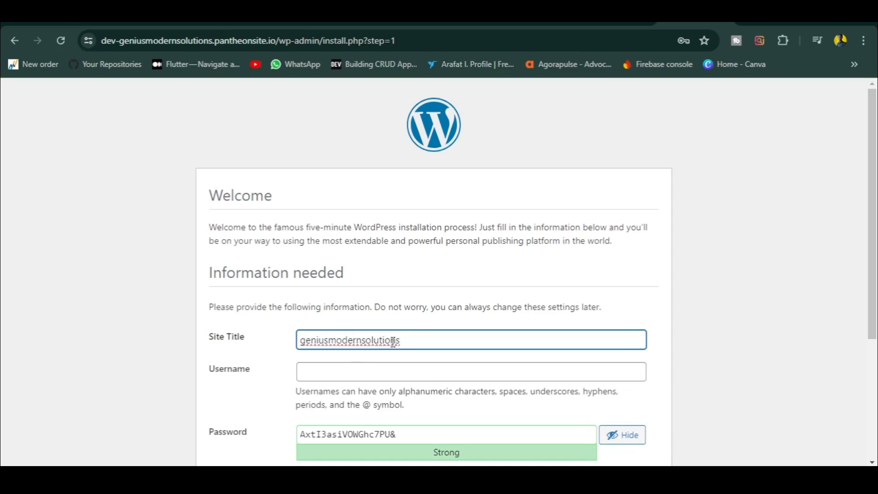
- Enter GMSolutions as the WordPress username and copy it to the clipboard
click(356, 370)
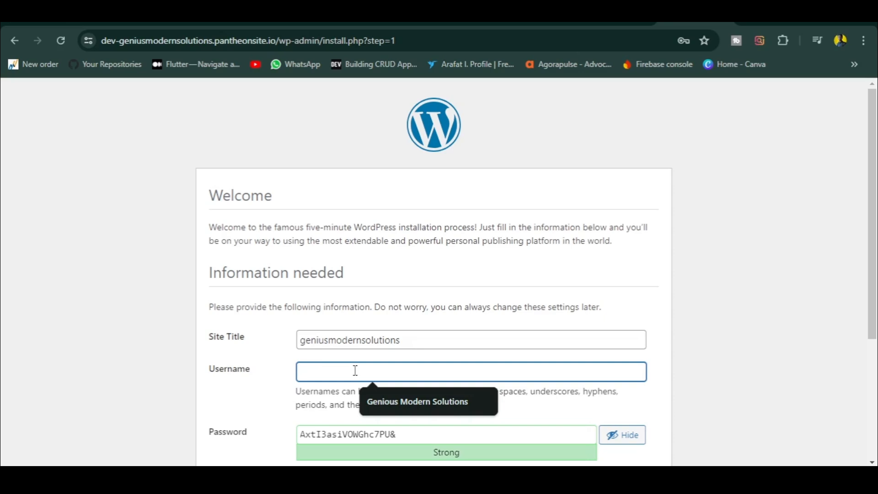
text(GMS)
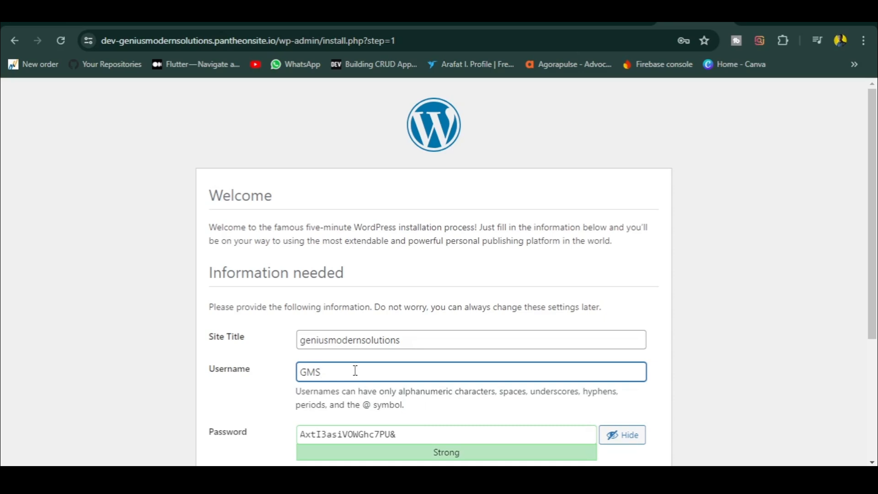
text(olutions)
drag(376, 370, 304, 368)
key(ctrl+c)
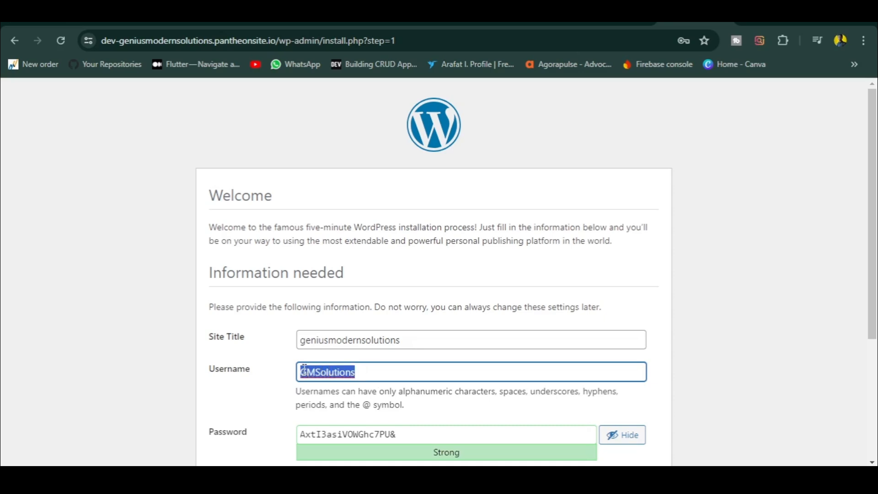
key(ctrl+t)
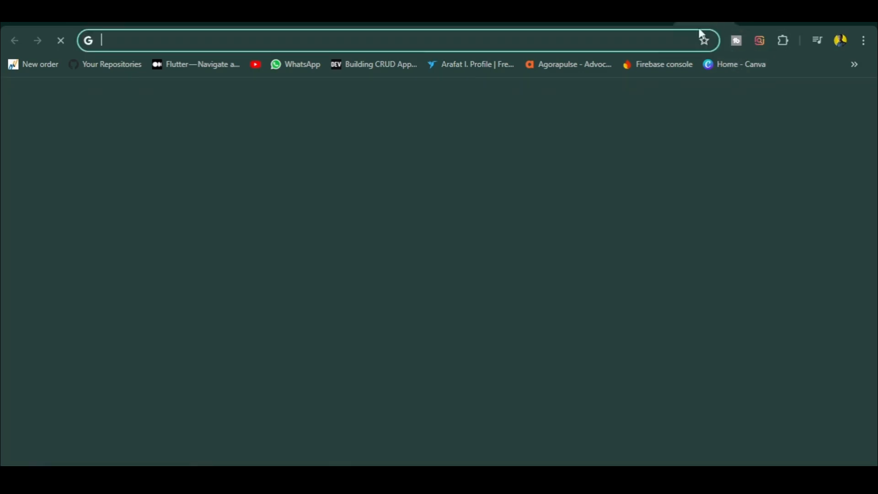
click(654, 44)
click(813, 106)
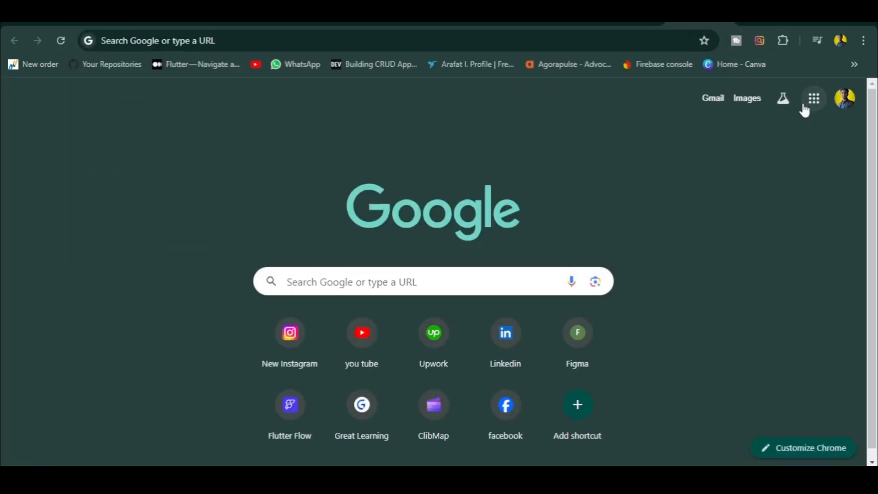
scroll(772, 295, down, 6)
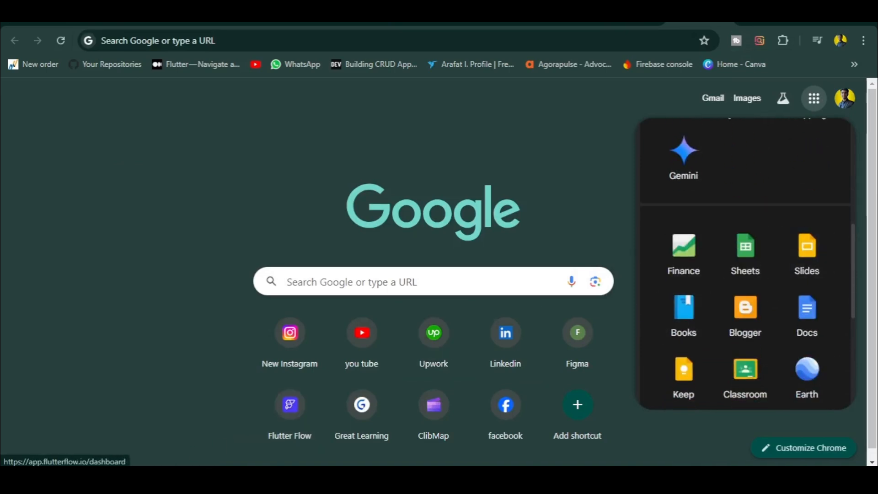
- Search Windows for a notes app and launch Sticky Notes
click(146, 481)
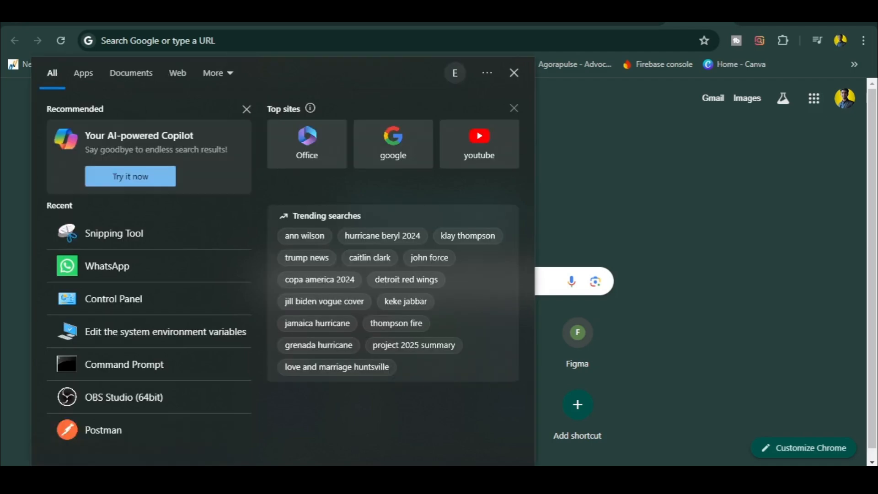
text(ke)
key(BackSpace)
key(BackSpace)
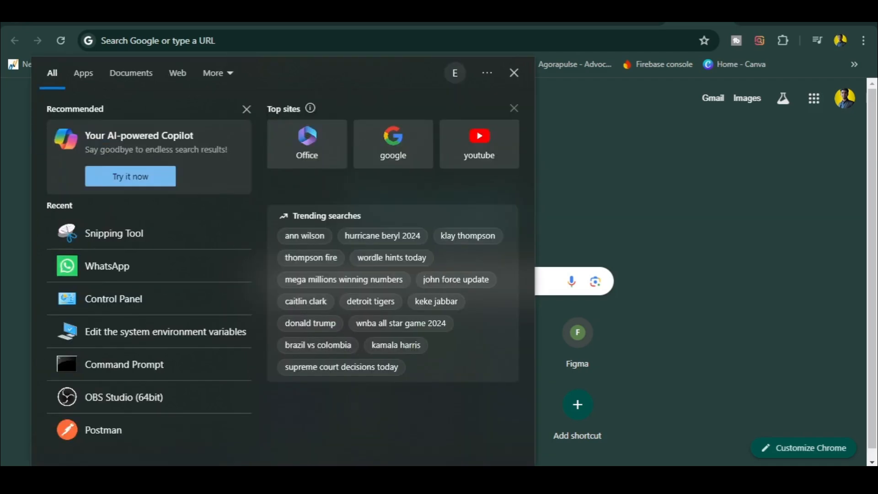
text(not)
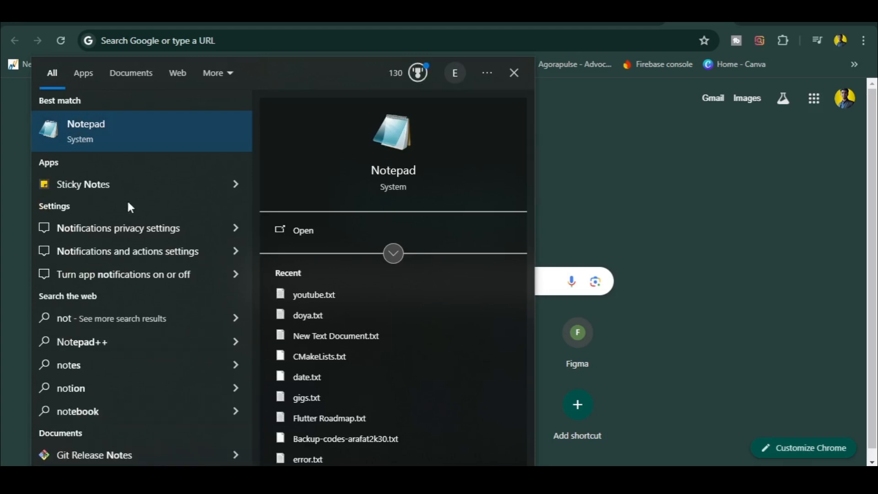
click(131, 191)
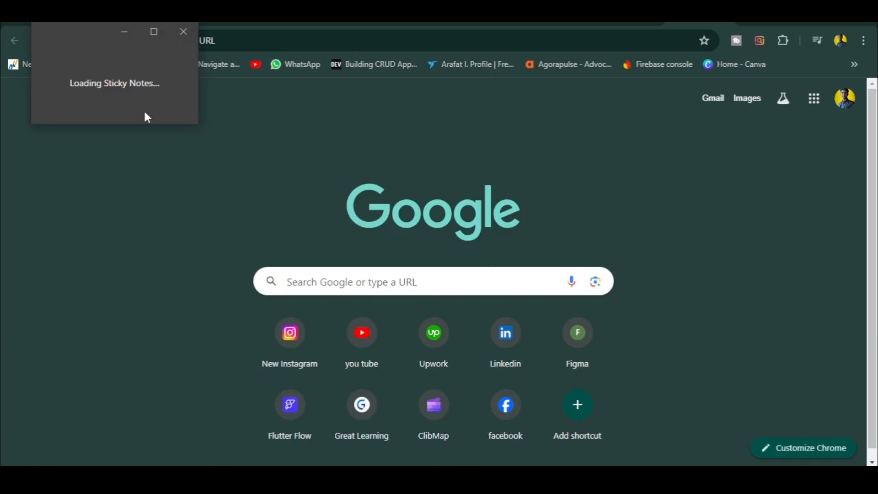
click(156, 33)
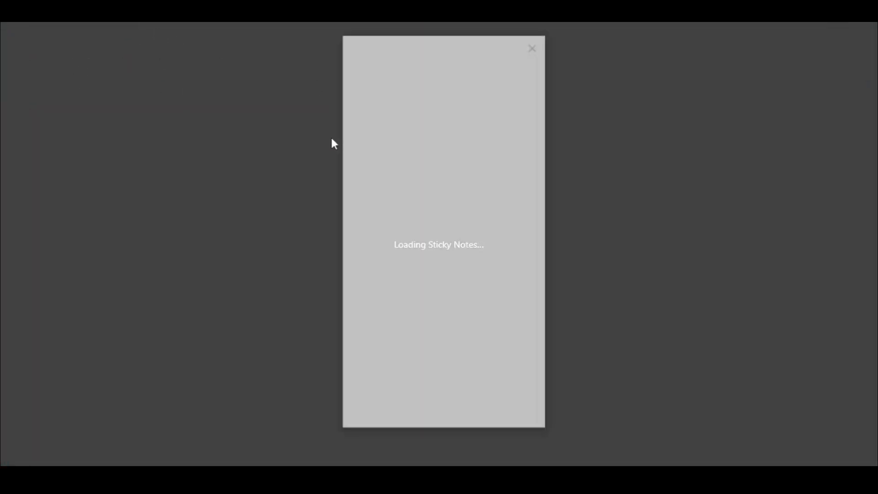
click(431, 137)
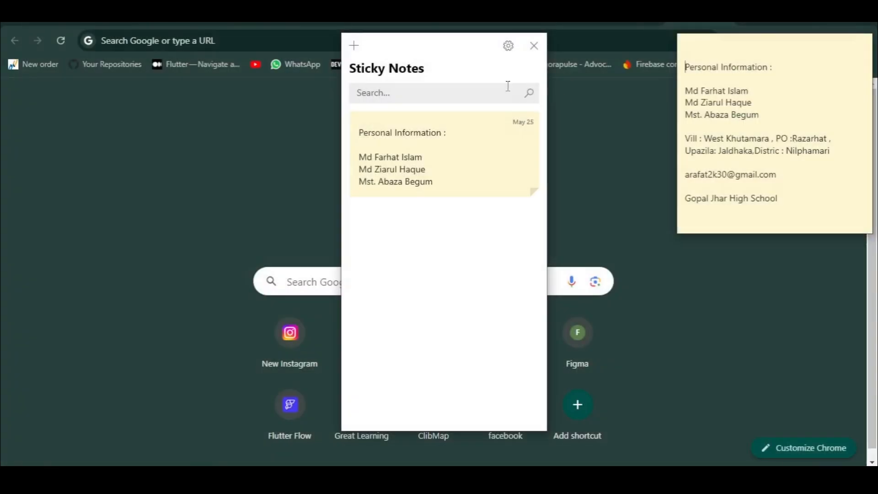
- Create a new sticky note reading "Username ; GMSolutions" with the copied username, and start a new line below it
click(354, 46)
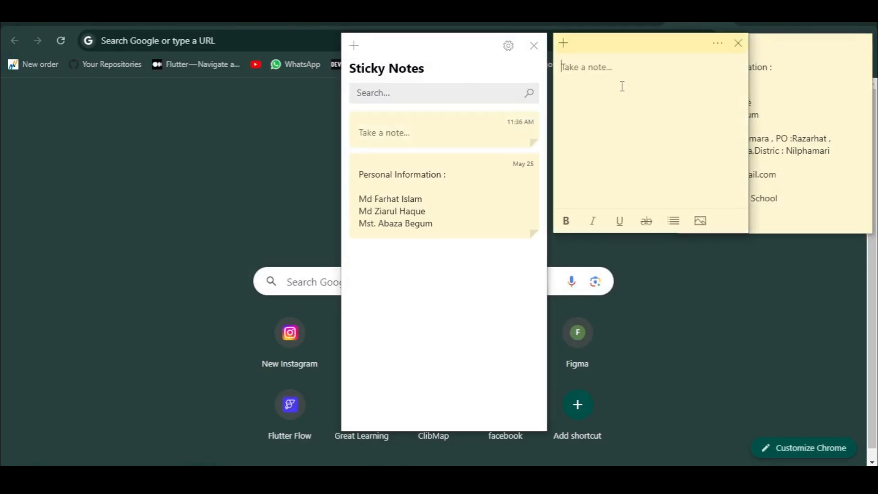
text(User)
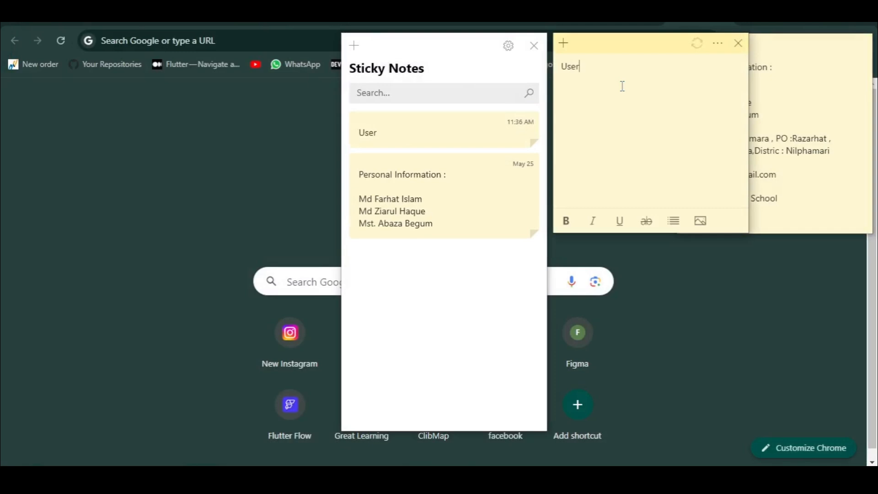
text(name ;)
key(ctrl+v)
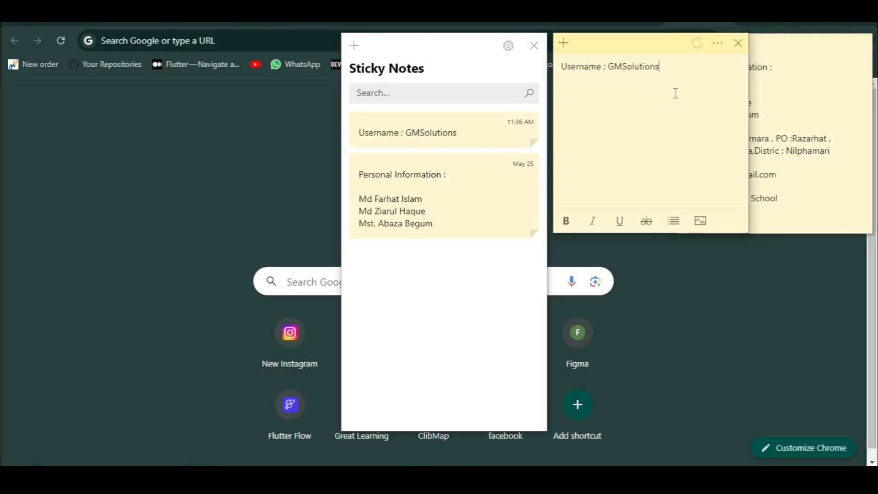
key(Return)
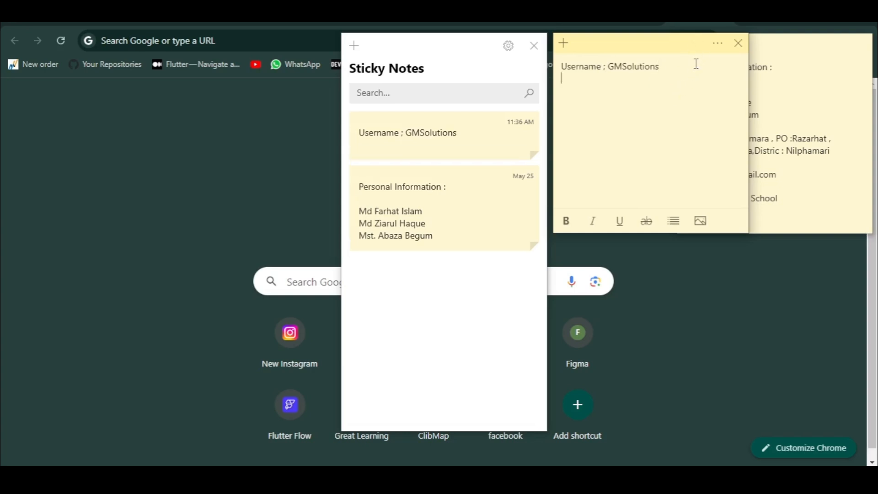
- Return to the WordPress installation form and replace the generated password with the chosen account password
click(377, 478)
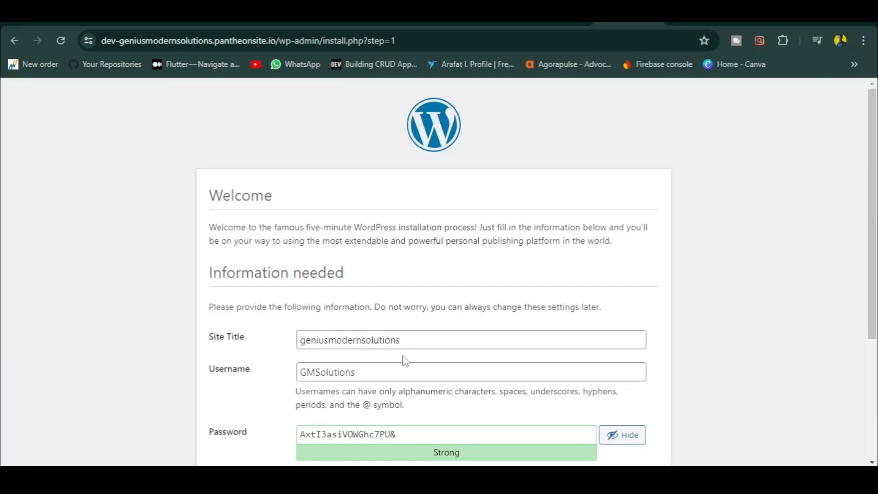
scroll(405, 362, down, 3)
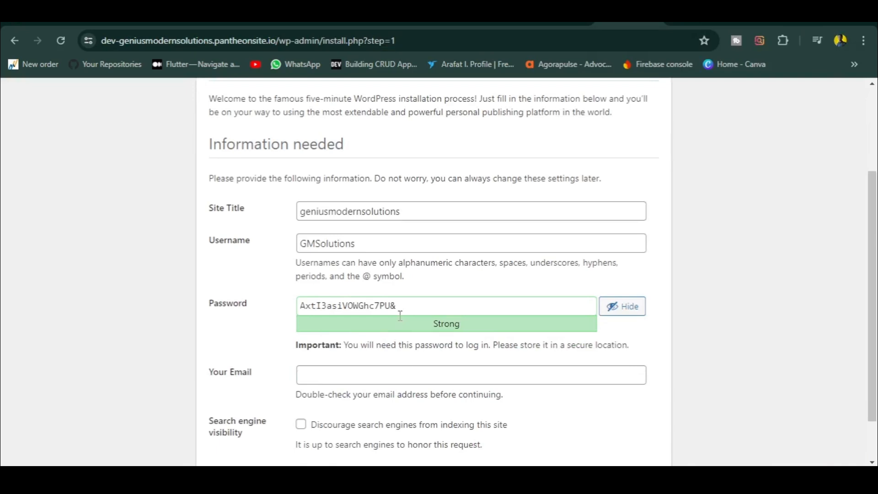
click(609, 308)
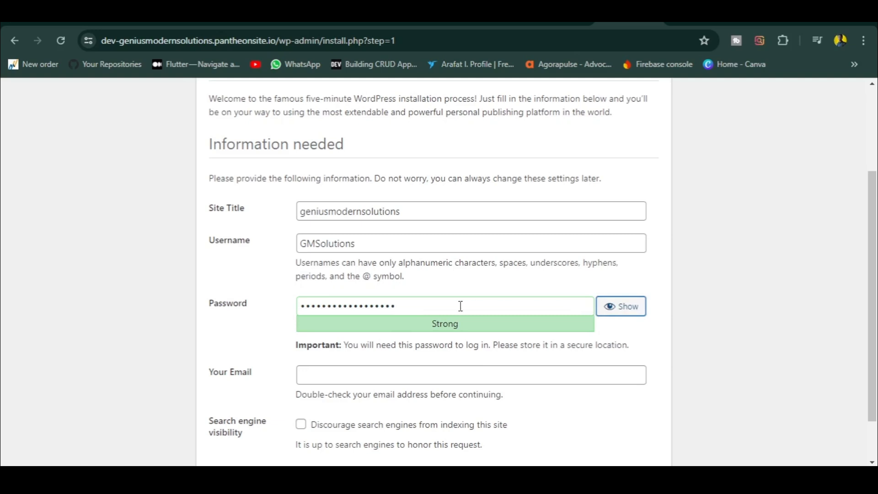
drag(447, 308, 300, 308)
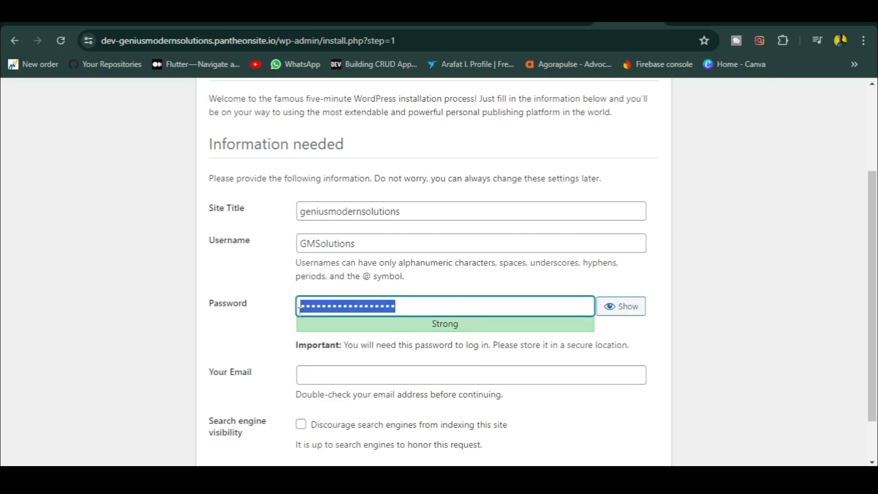
key(ctrl+v)
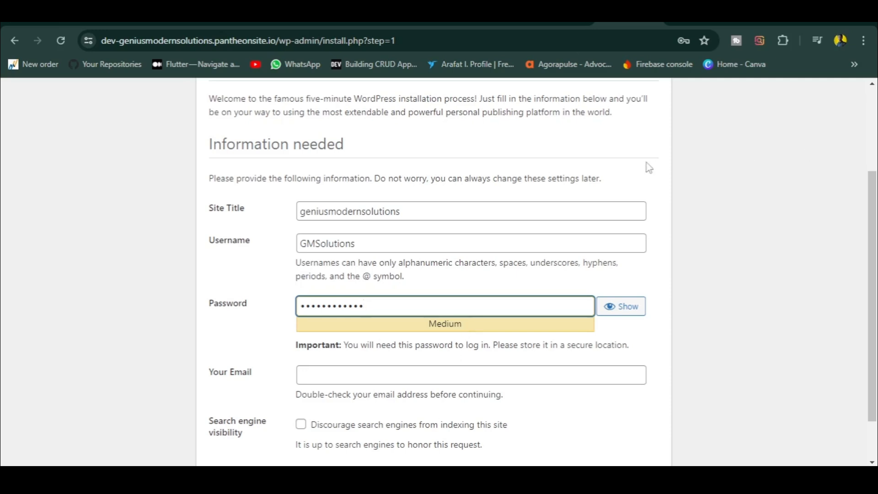
- Fill in the administrator's e-mail address and install WordPress
scroll(594, 202, down, 1)
click(336, 324)
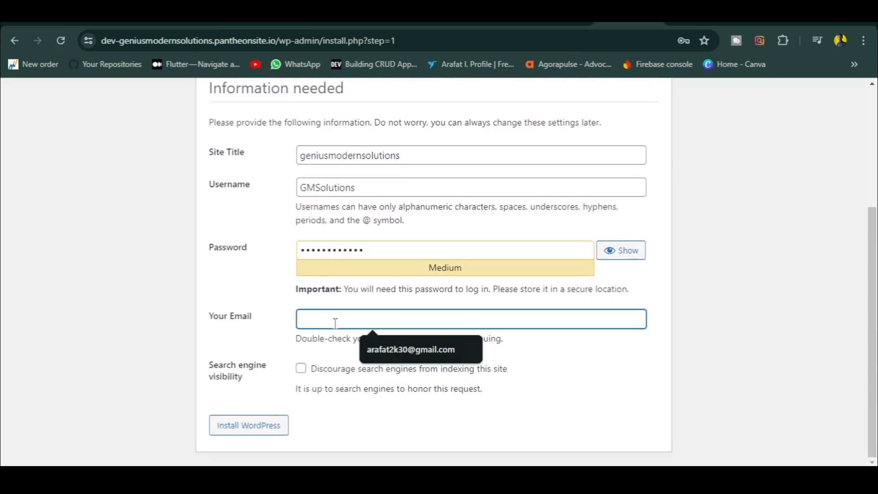
click(366, 480)
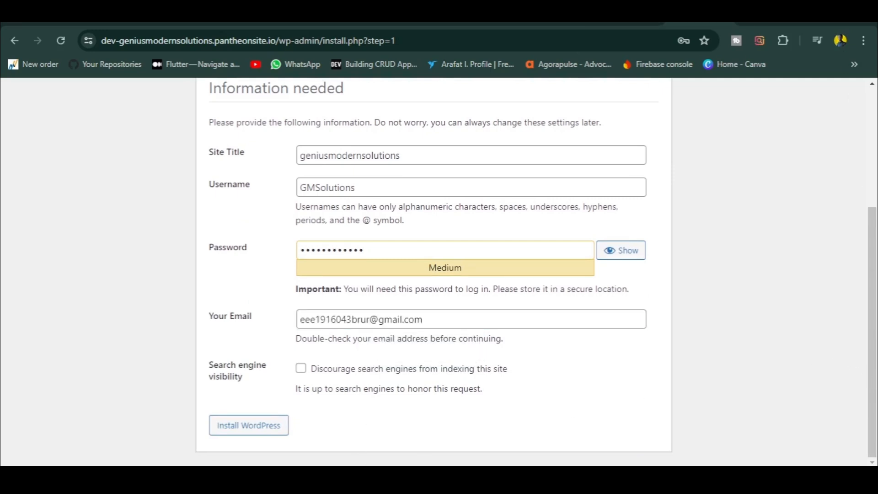
click(804, 19)
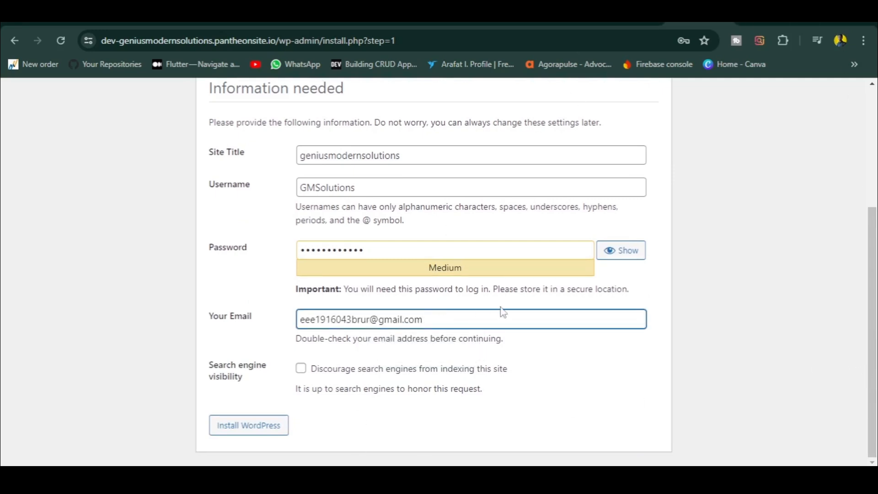
click(250, 428)
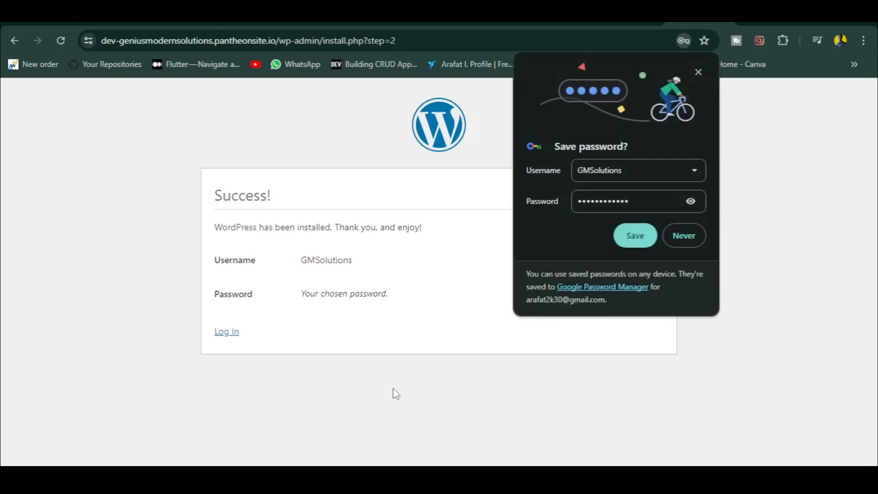
- Save the GMSolutions login in the browser and log in to the WordPress dashboard with it
click(632, 235)
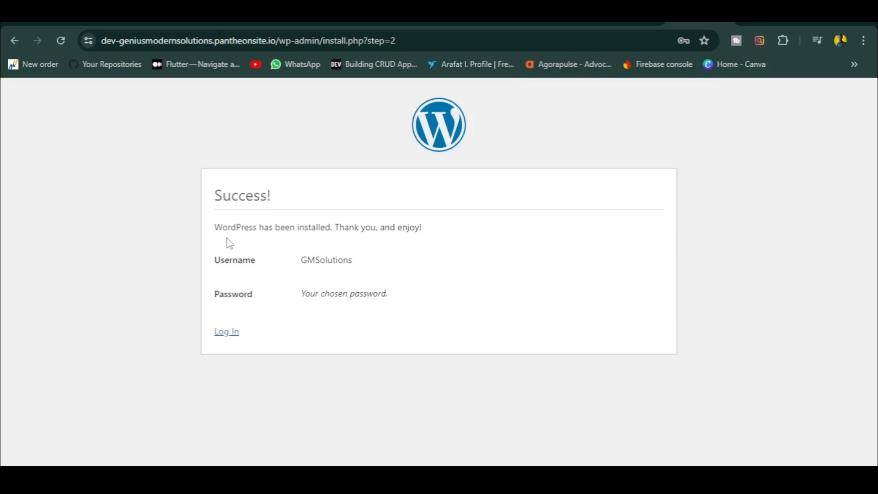
click(226, 334)
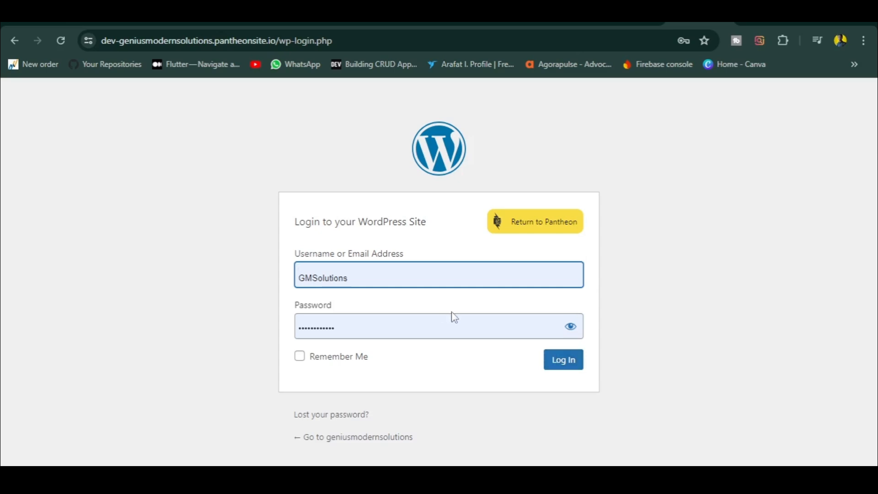
click(569, 363)
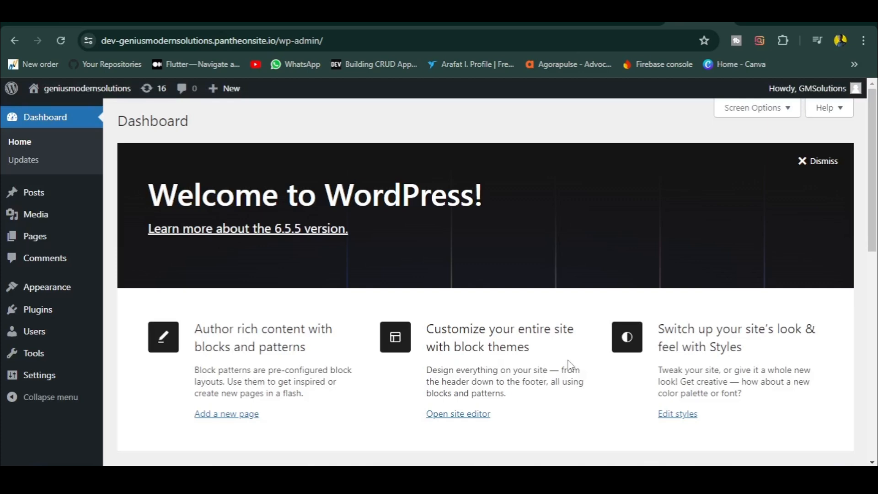
scroll(570, 364, down, 10)
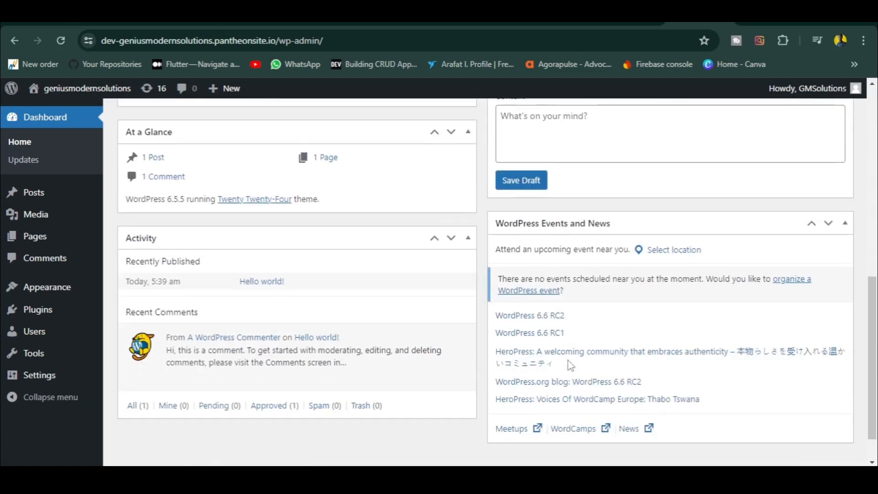
scroll(570, 365, up, 9)
scroll(571, 366, up, 3)
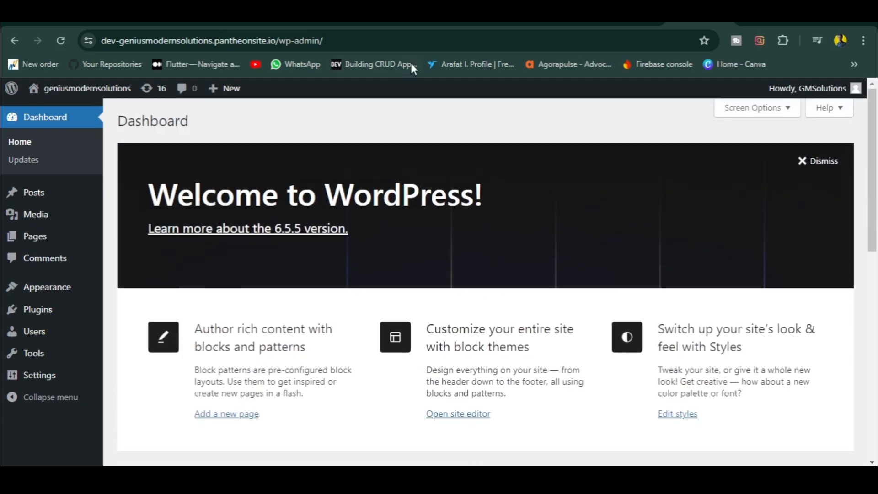
click(413, 41)
click(397, 40)
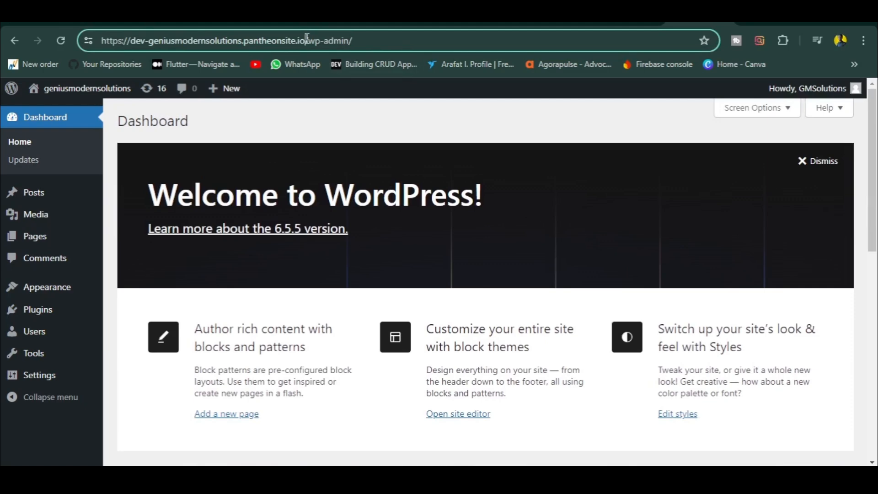
drag(307, 40, 101, 42)
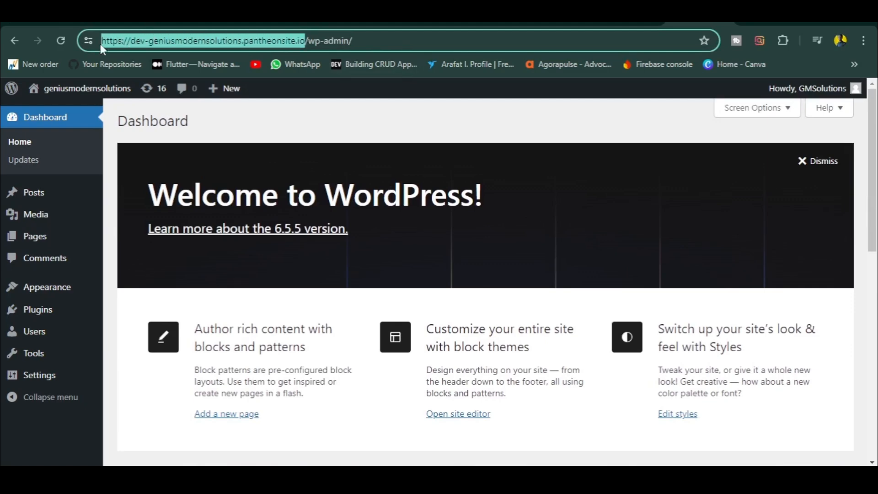
key(ctrl+c)
key(ctrl+t)
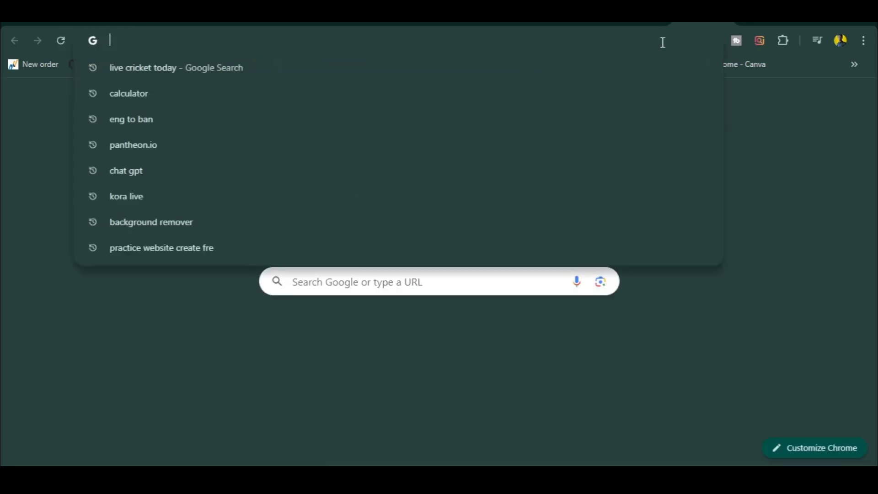
key(ctrl+v)
key(Return)
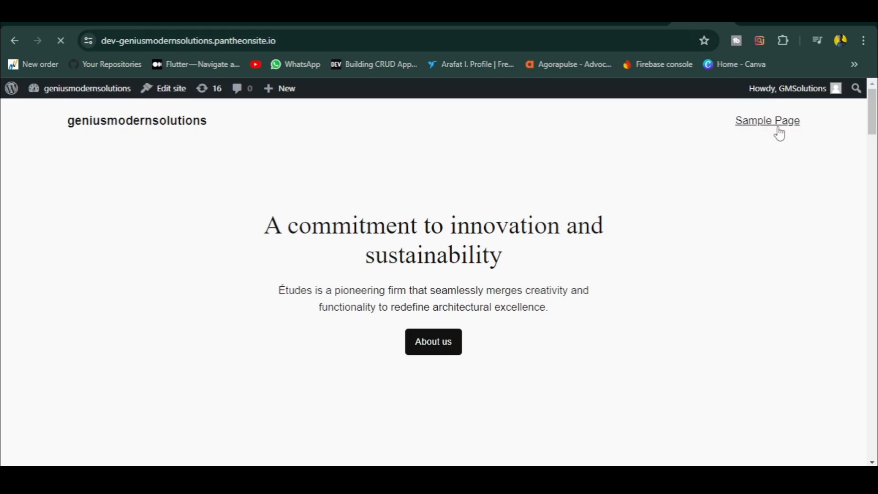
- Examine the default home page from its header through to the footer, and return to the dashboard
scroll(576, 252, down, 5)
scroll(576, 249, down, 20)
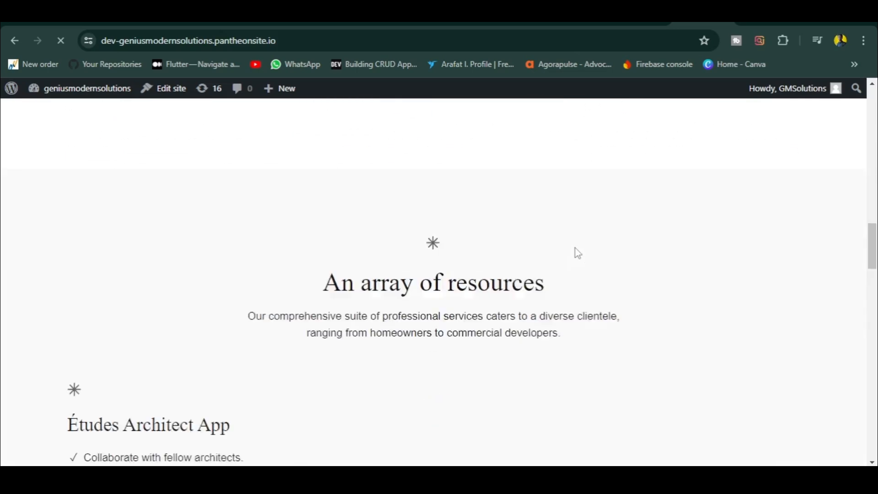
scroll(579, 256, down, 6)
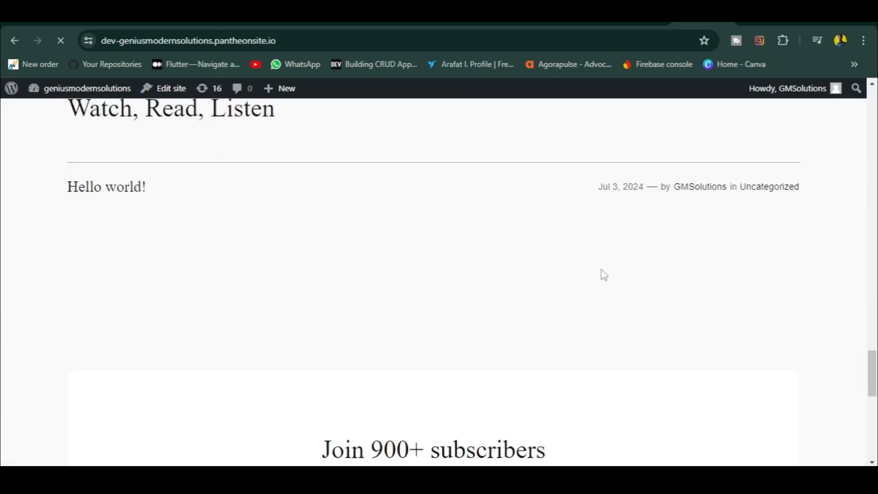
scroll(604, 274, up, 2)
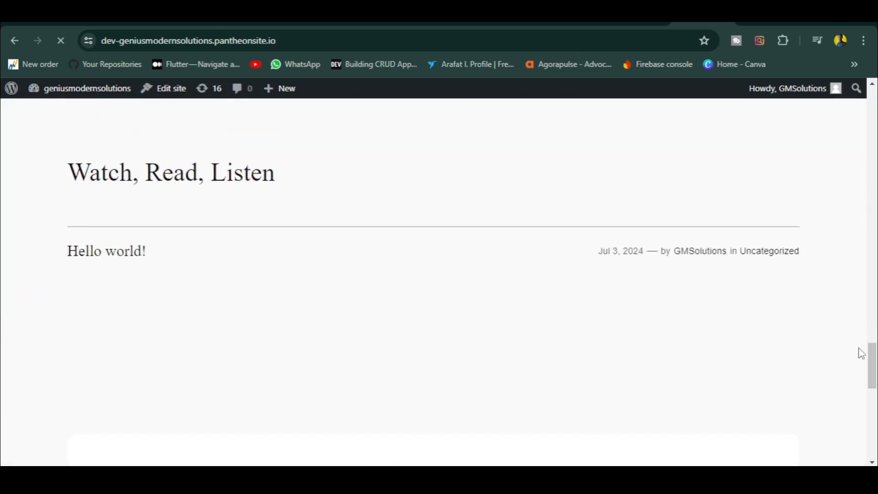
drag(873, 362, 874, 428)
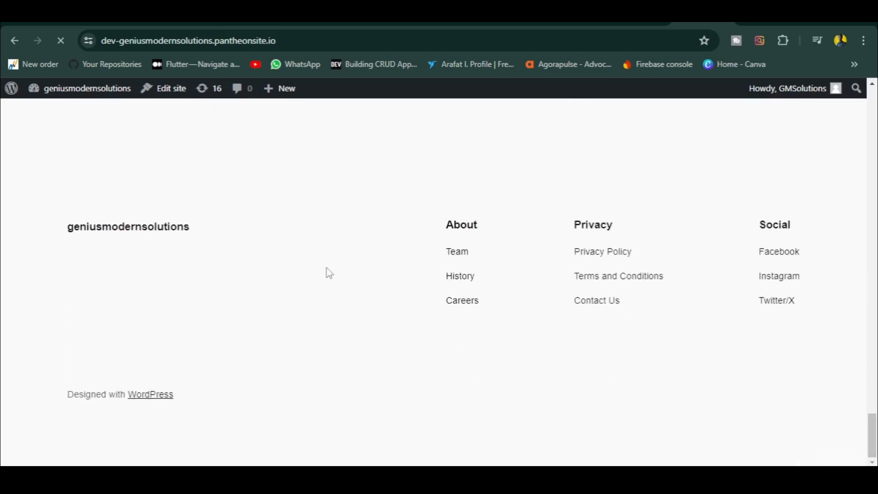
drag(873, 435, 873, 109)
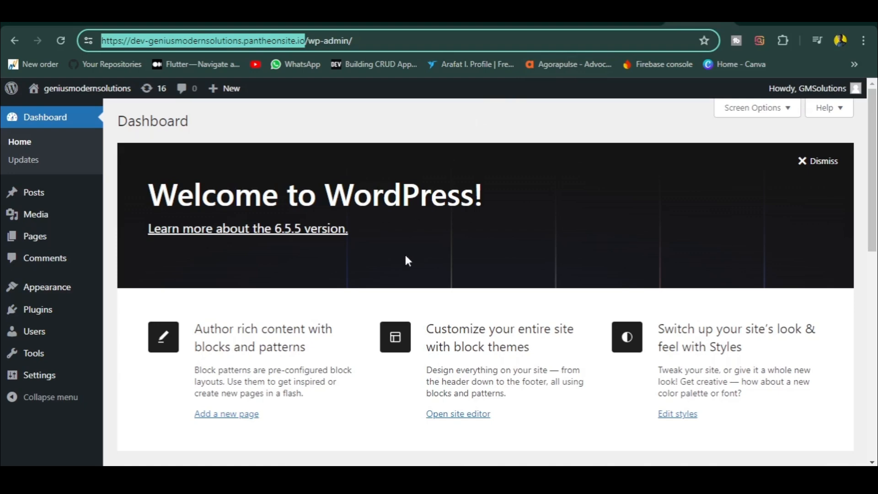
right_click(359, 477)
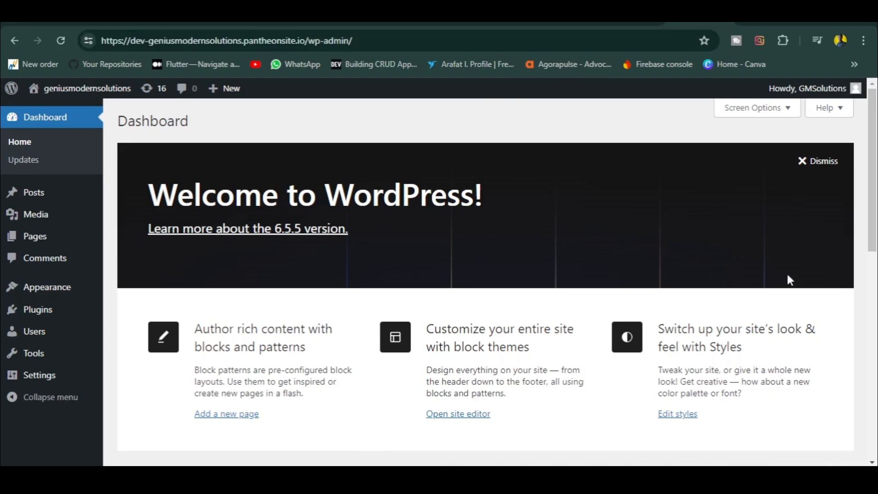
click(864, 371)
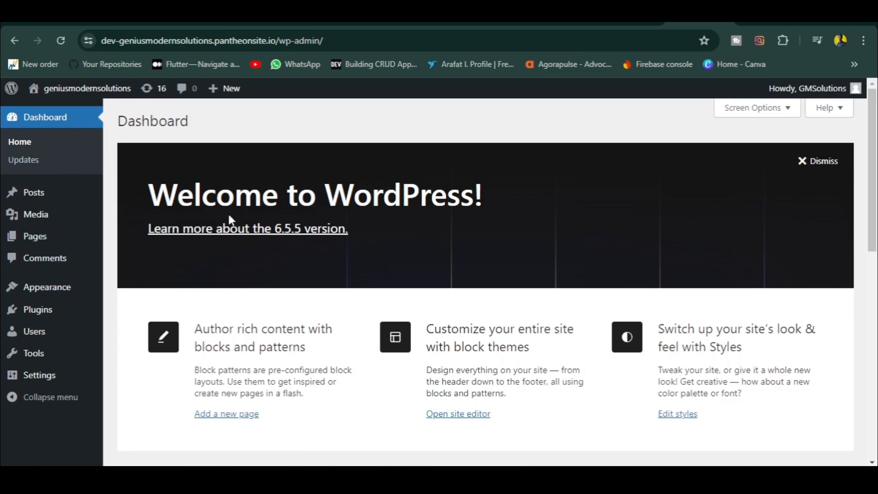
scroll(227, 233, down, 4)
scroll(226, 242, up, 4)
- Open the Themes management page for the site's appearance
mouse_move(57, 298)
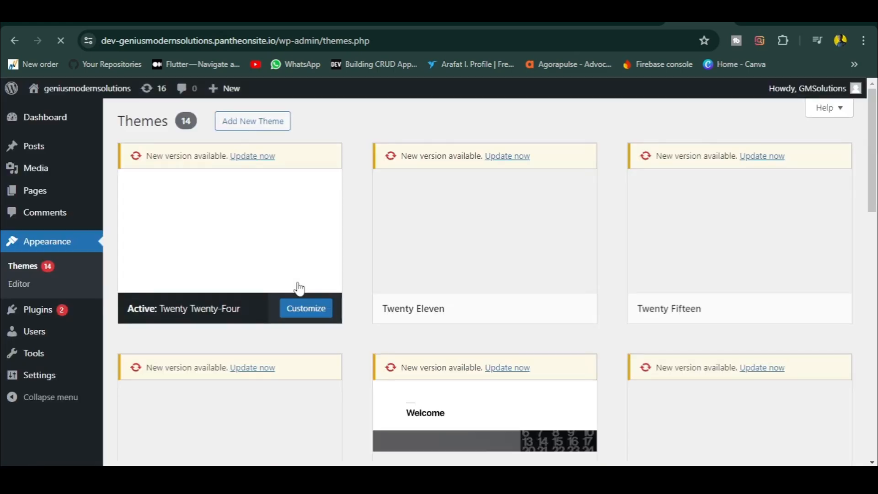
mouse_move(494, 226)
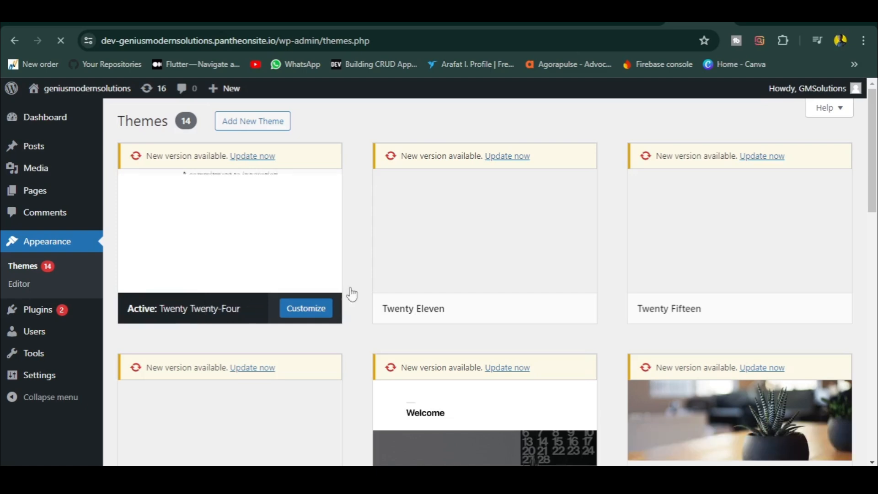
mouse_move(479, 299)
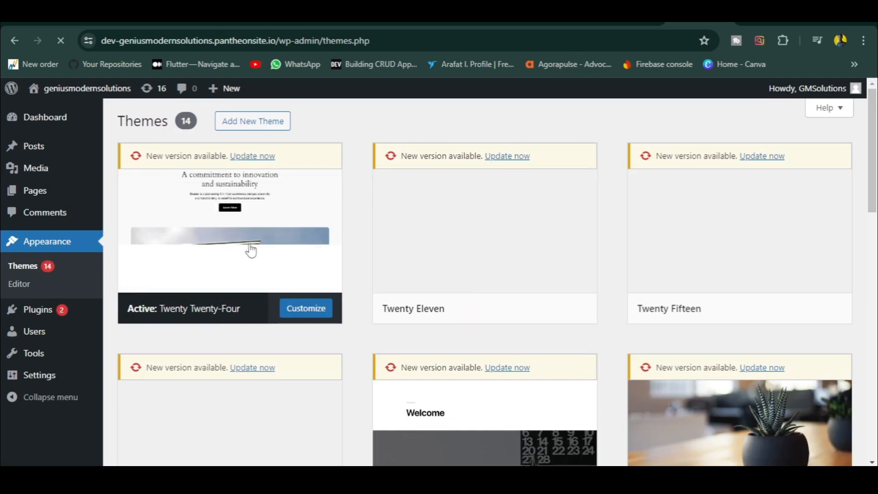
- Look through the installed themes and their activation and preview options
scroll(576, 238, down, 5)
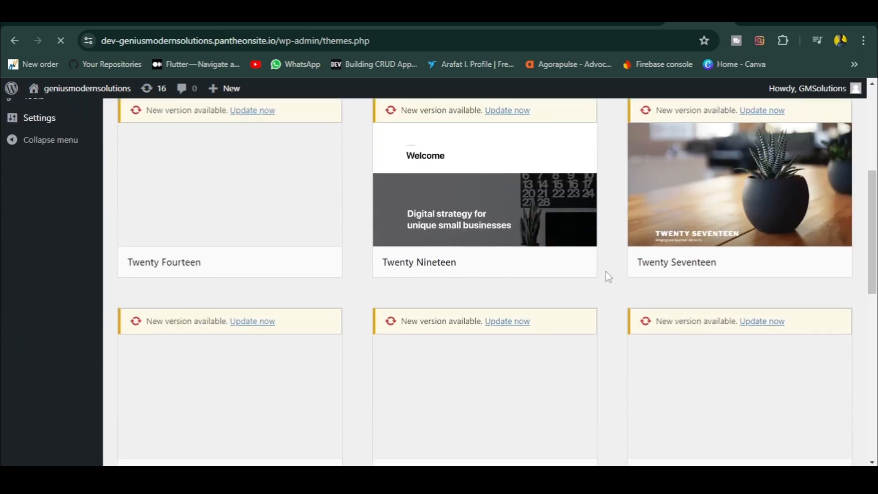
scroll(609, 277, down, 10)
scroll(608, 277, up, 8)
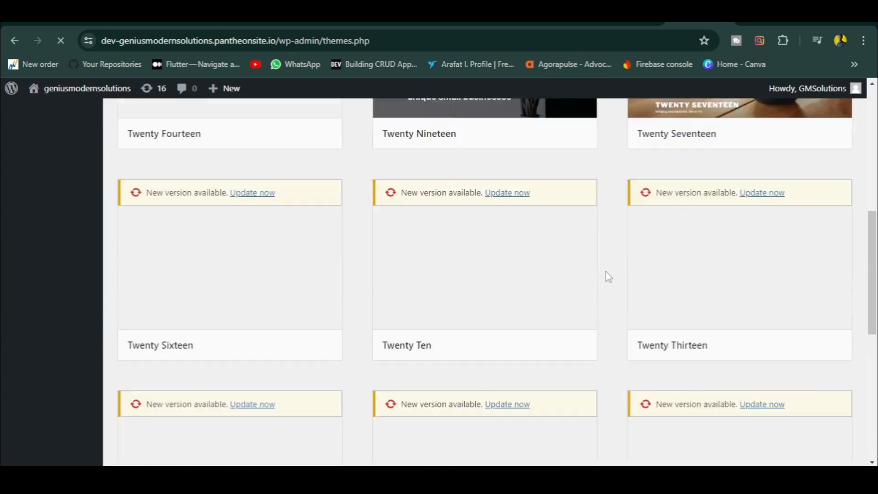
scroll(608, 277, up, 8)
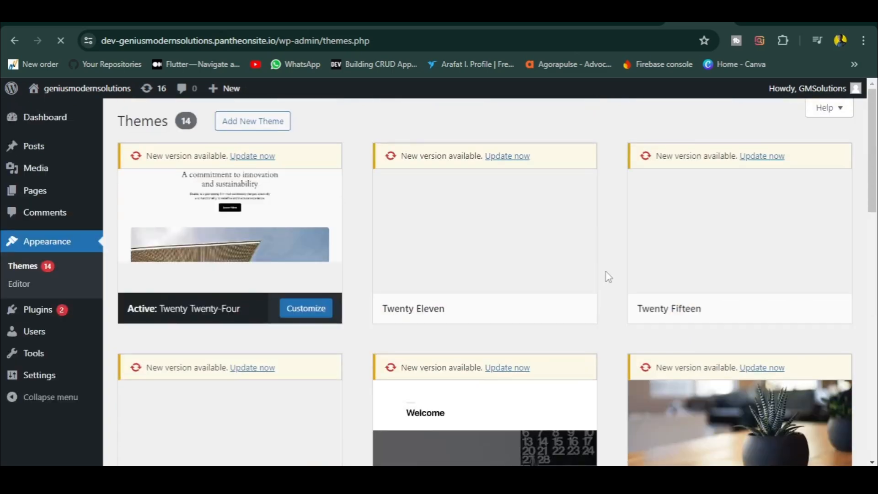
mouse_move(551, 251)
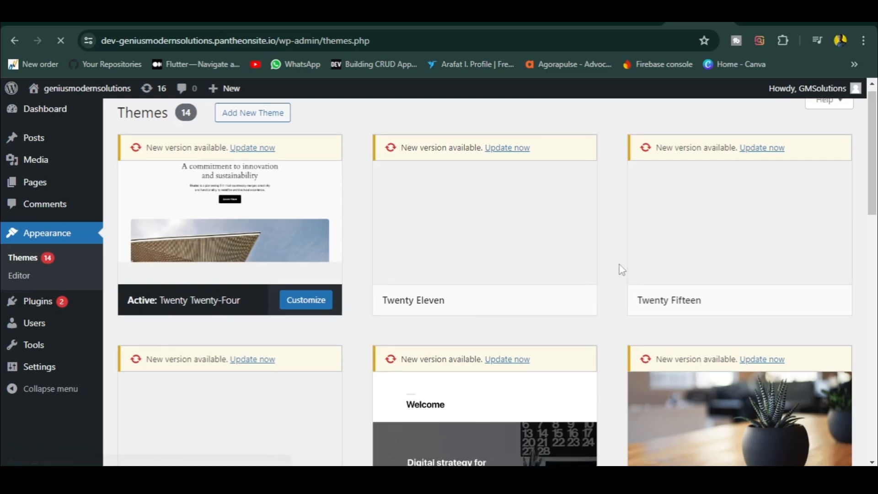
scroll(619, 268, down, 10)
mouse_move(556, 294)
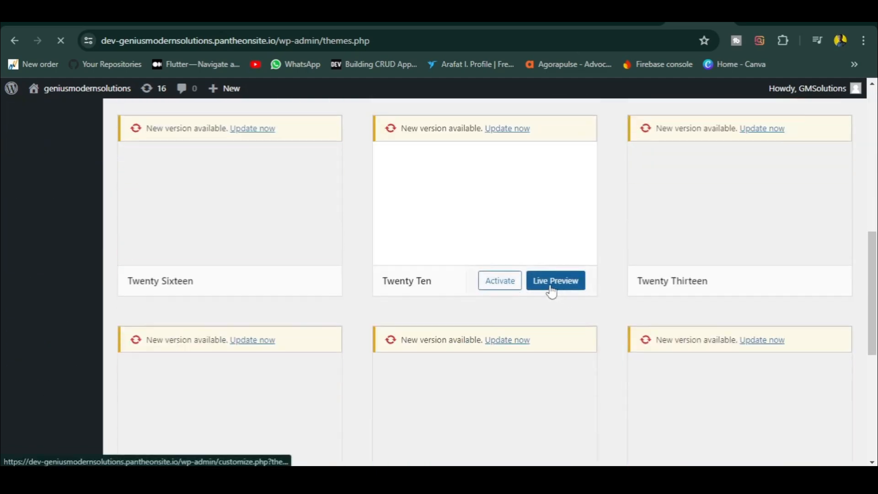
click(500, 281)
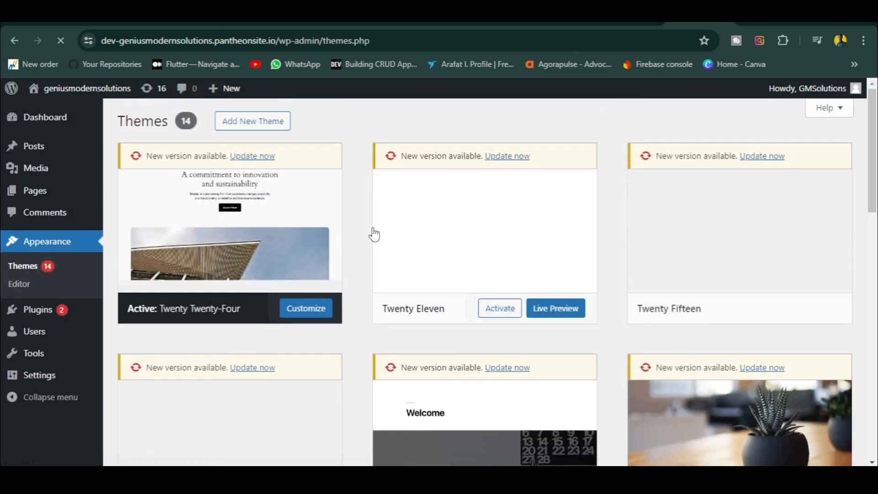
- Search the theme directory for Astra and install the Astra theme
click(255, 127)
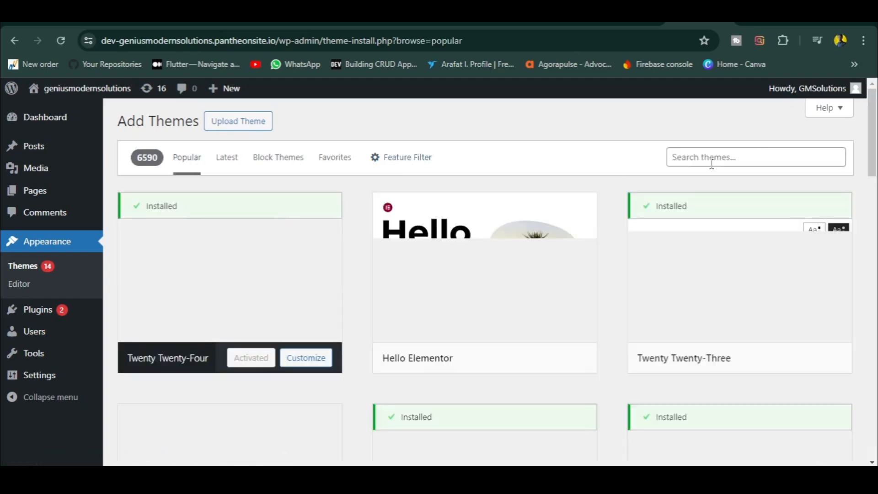
click(712, 161)
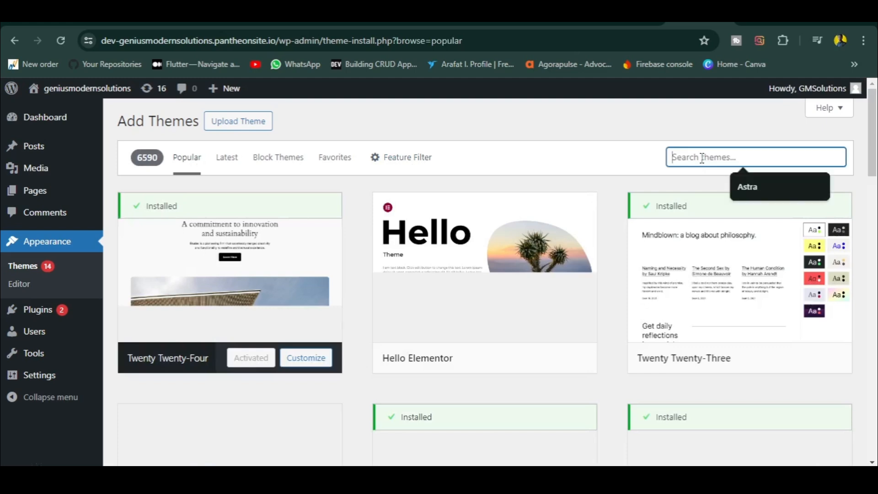
click(745, 186)
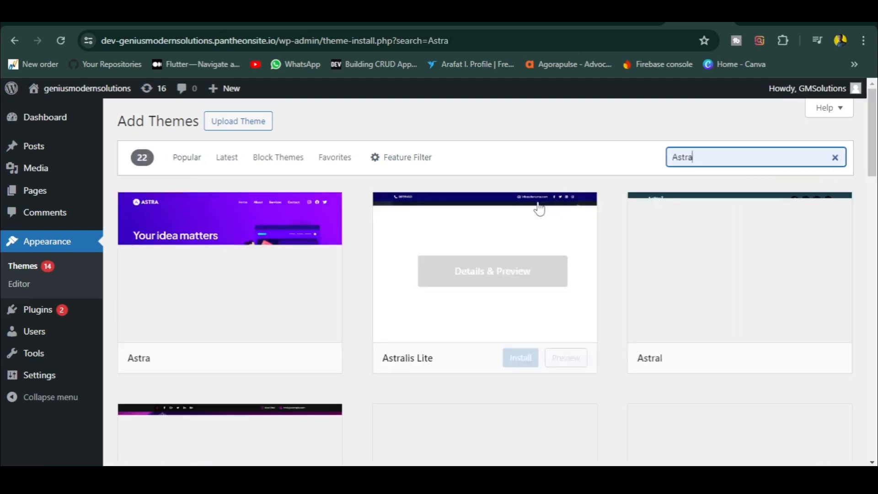
mouse_move(196, 280)
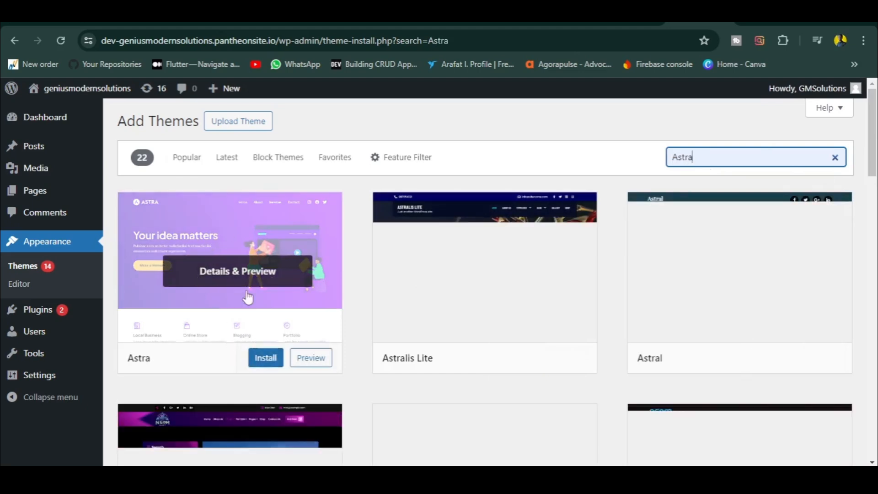
click(266, 362)
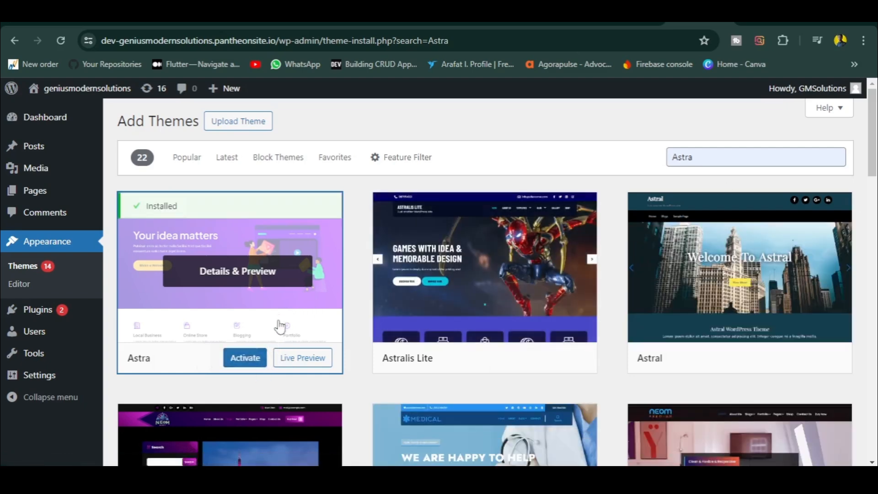
- Look through the other themes in the Astra search results and their install and preview options
scroll(295, 265, down, 8)
scroll(298, 266, up, 8)
scroll(262, 329, down, 12)
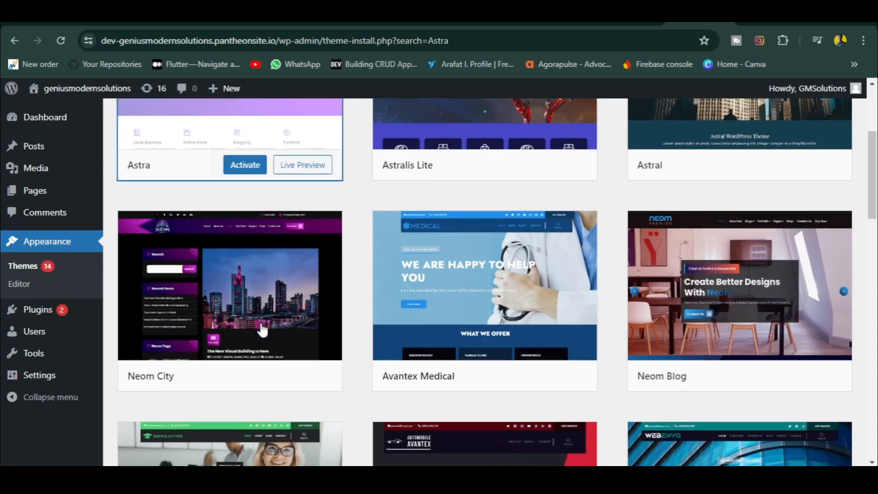
scroll(275, 226, up, 8)
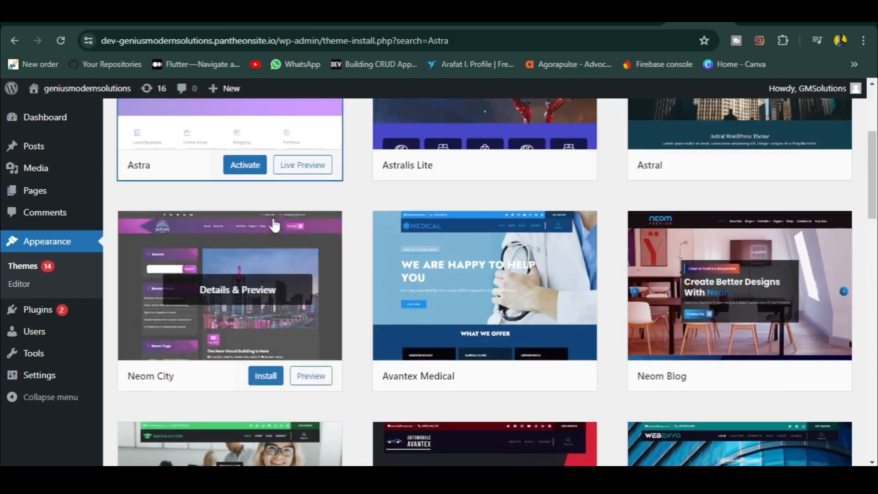
scroll(435, 222, down, 4)
scroll(493, 252, down, 5)
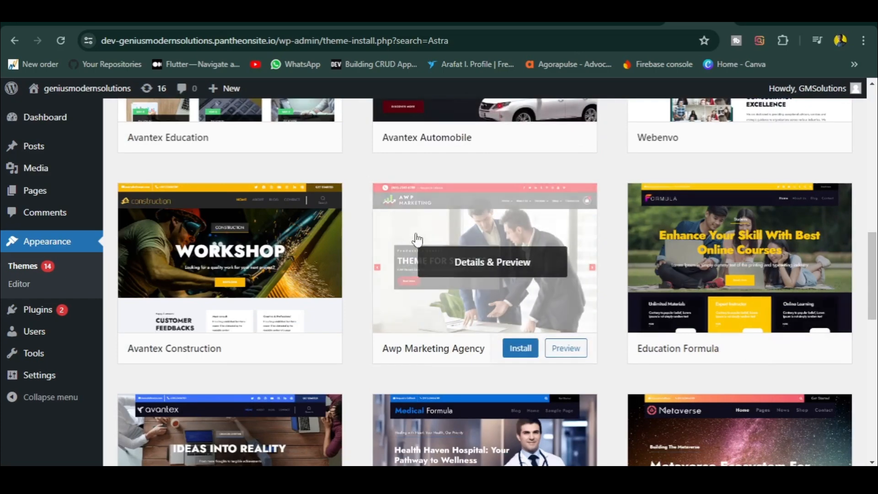
scroll(353, 263, down, 1)
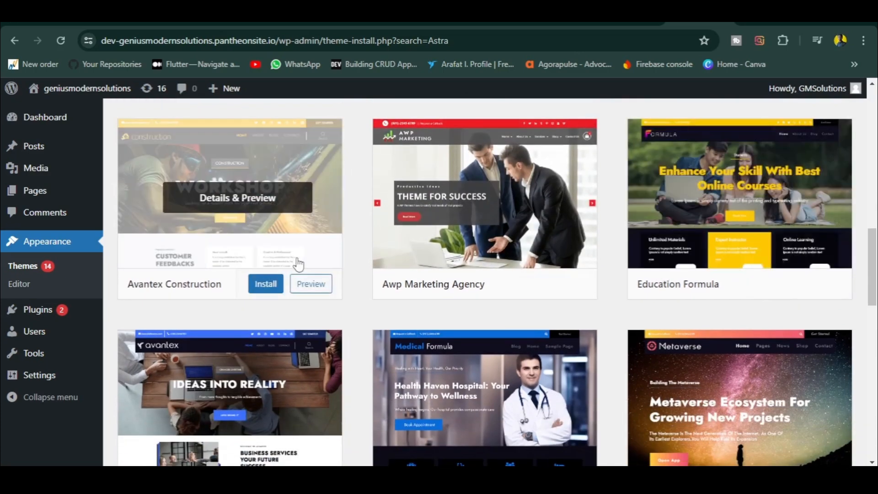
scroll(353, 286, down, 6)
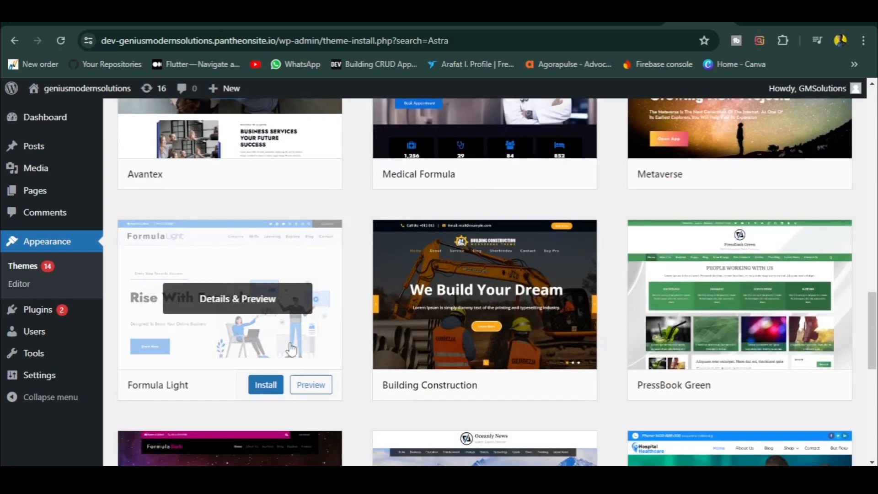
scroll(563, 355, down, 4)
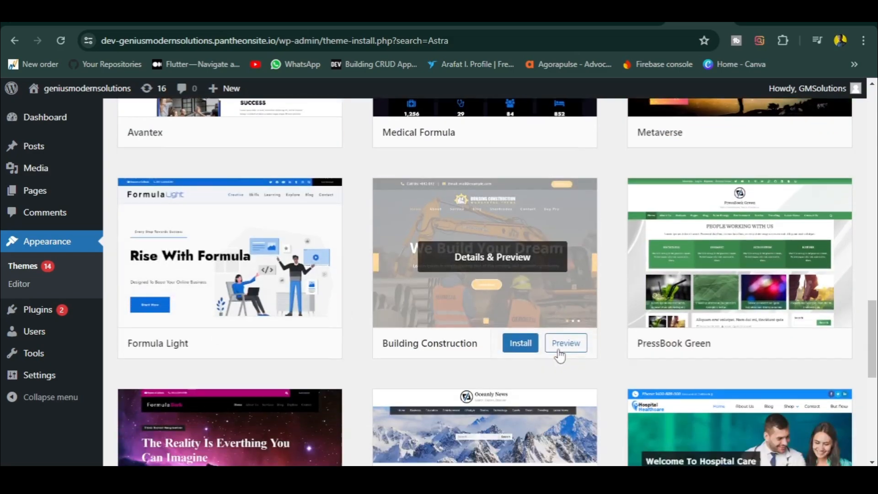
scroll(462, 281, up, 15)
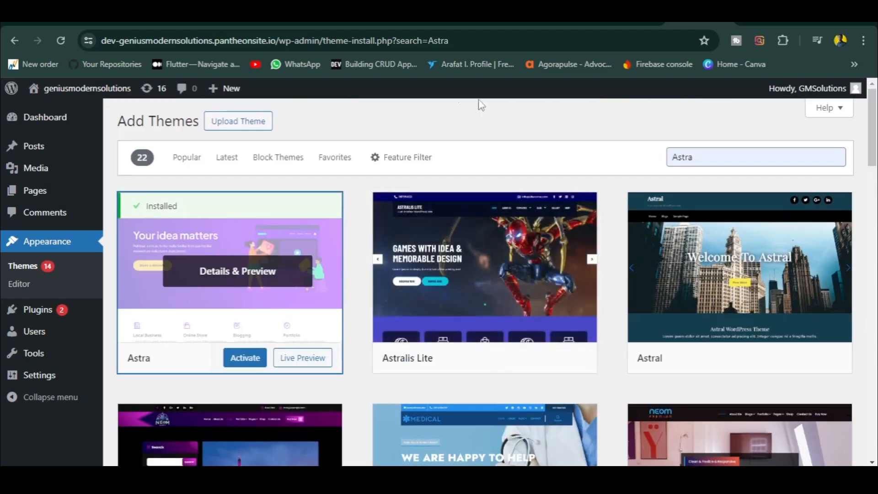
- Activate the Astra theme and review the updated Themes page with its starter templates offer
click(254, 362)
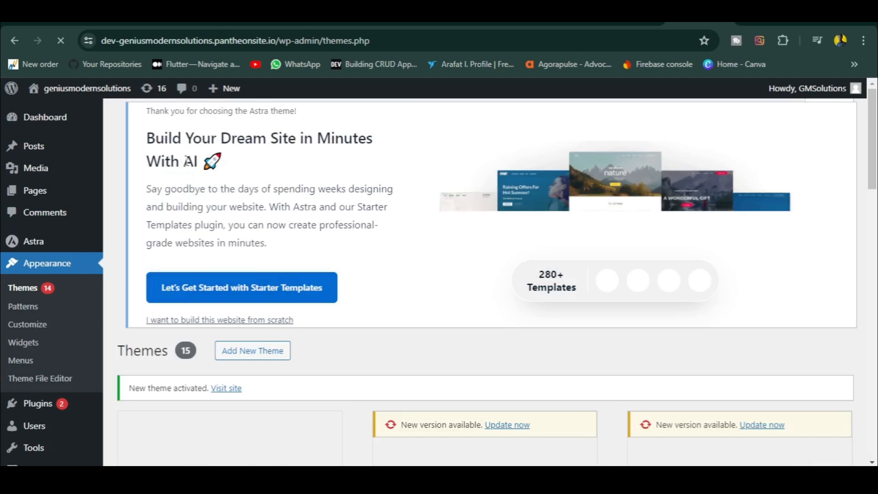
scroll(190, 180, down, 4)
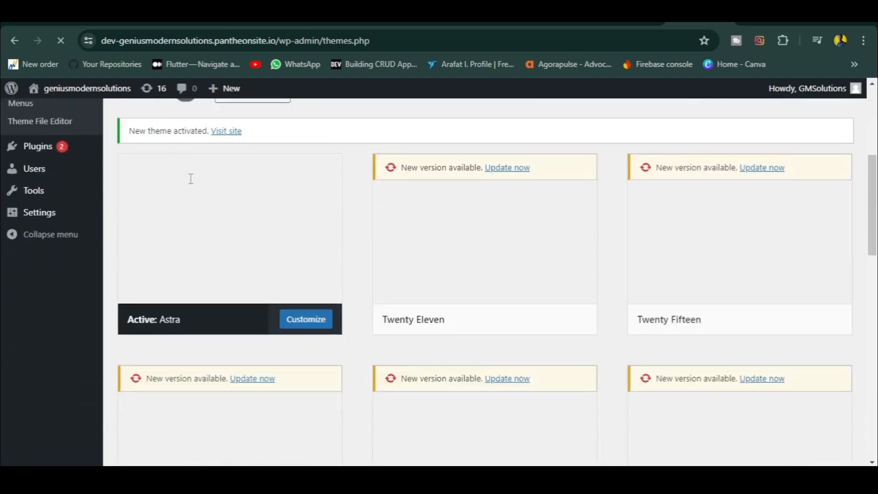
scroll(191, 185, up, 4)
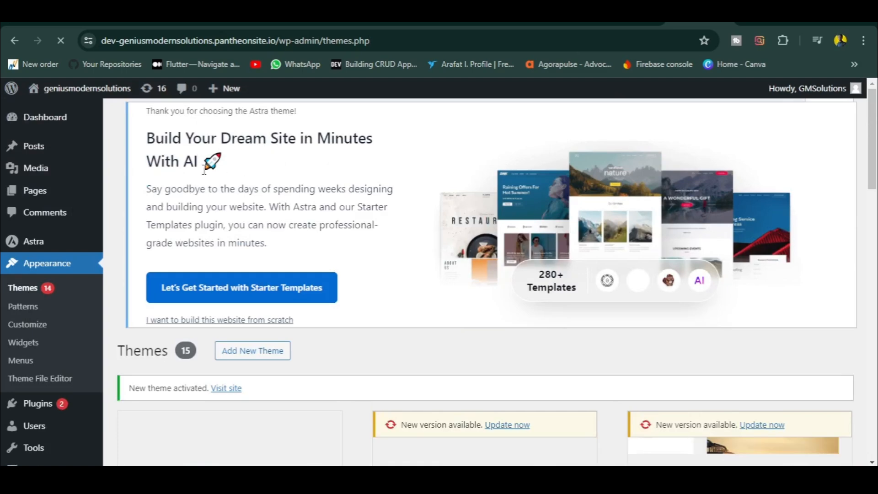
scroll(192, 197, down, 3)
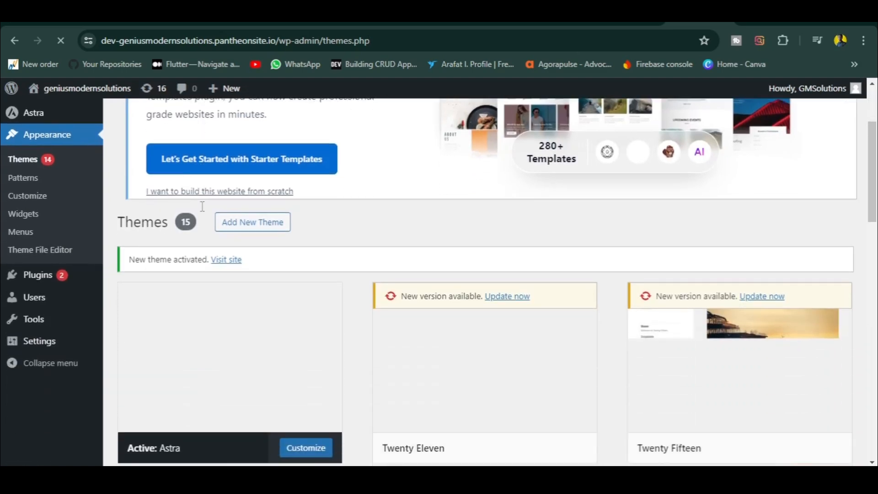
scroll(204, 213, up, 2)
scroll(204, 211, up, 1)
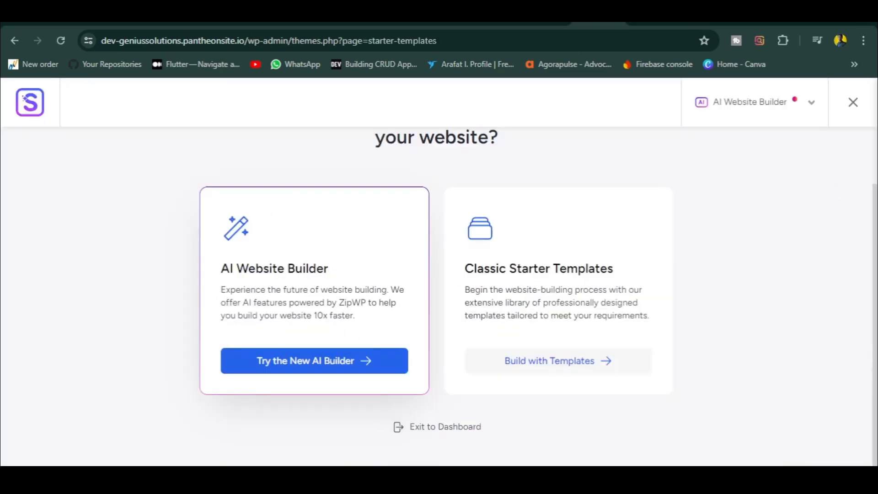
click(513, 44)
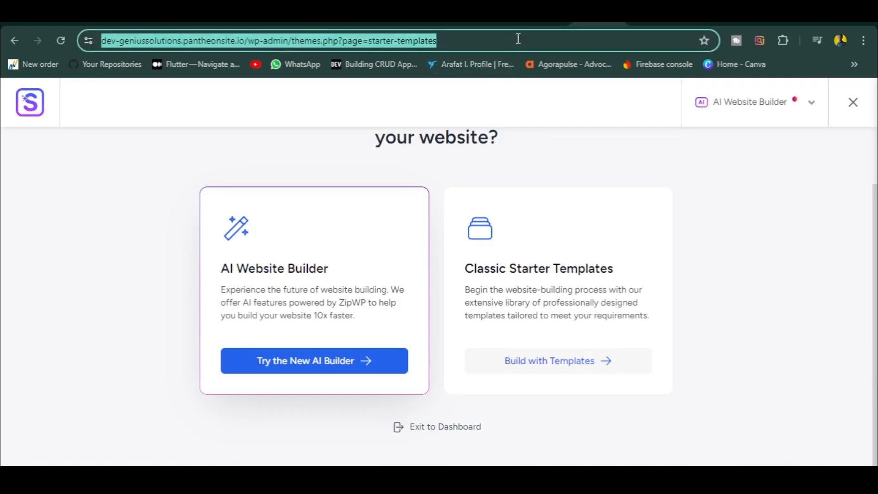
click(514, 44)
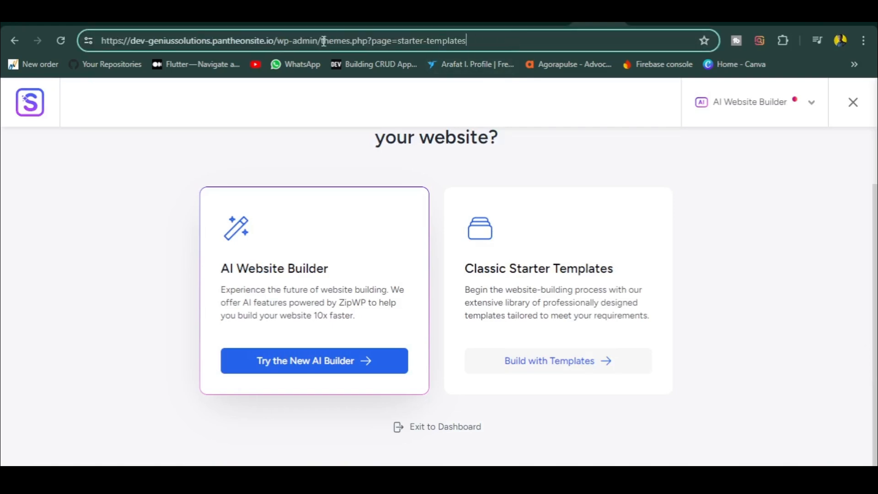
drag(324, 42, 520, 40)
key(BackSpace)
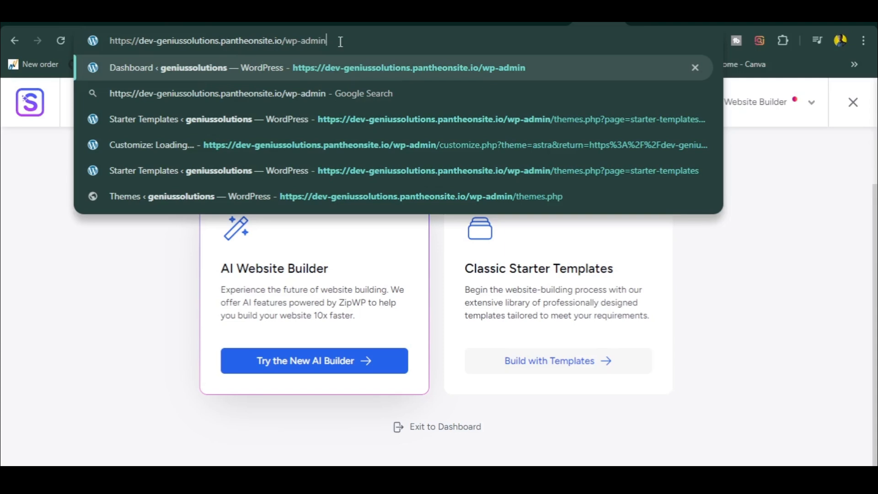
click(780, 313)
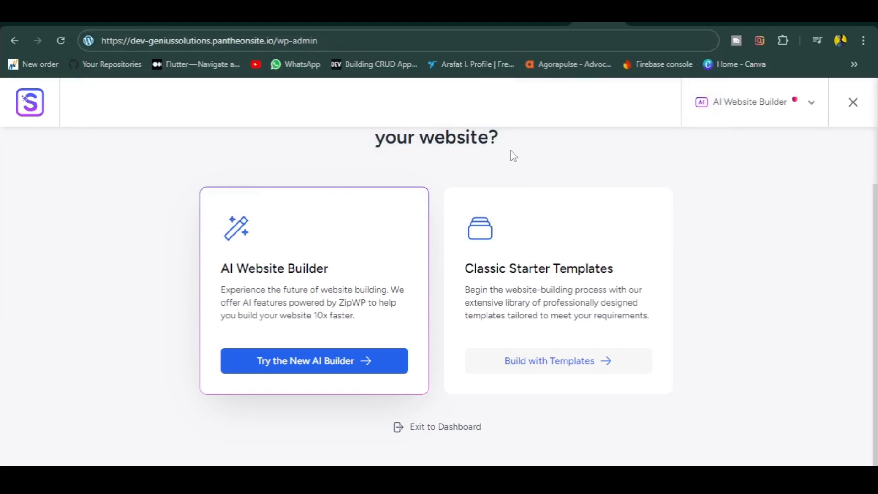
- Choose Elementor as the page builder and select the Organic Store starter template
click(807, 106)
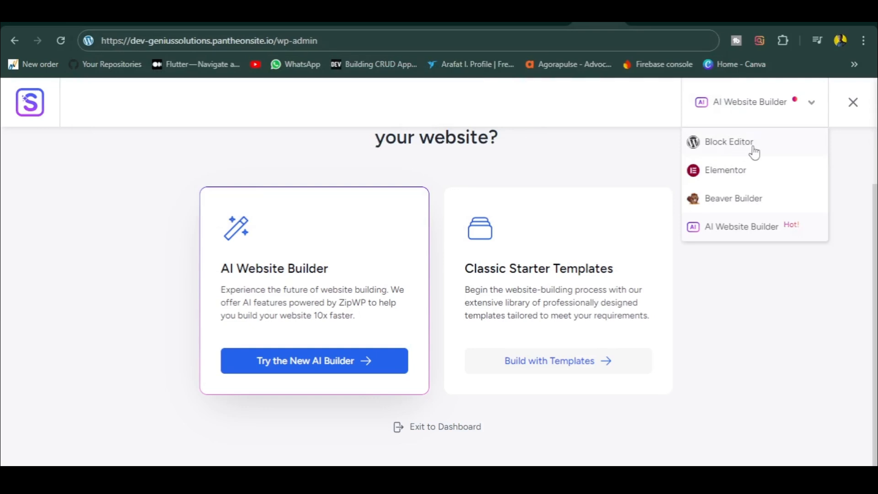
click(744, 182)
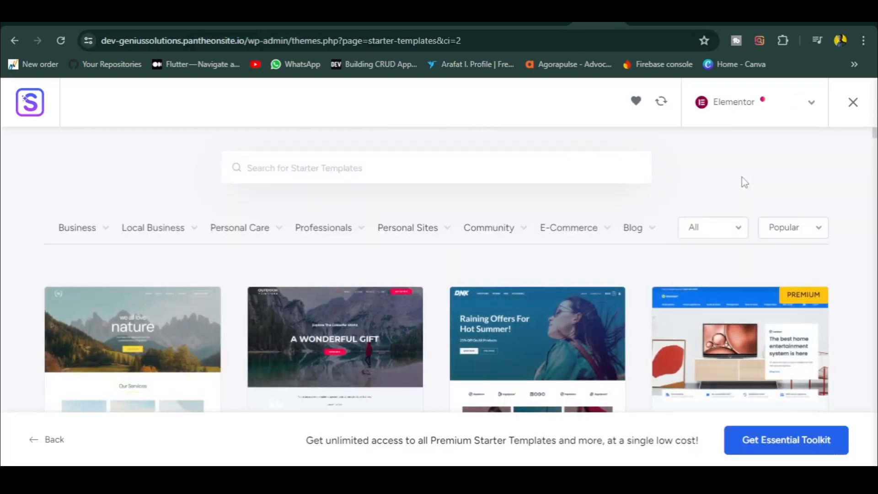
scroll(467, 257, down, 2)
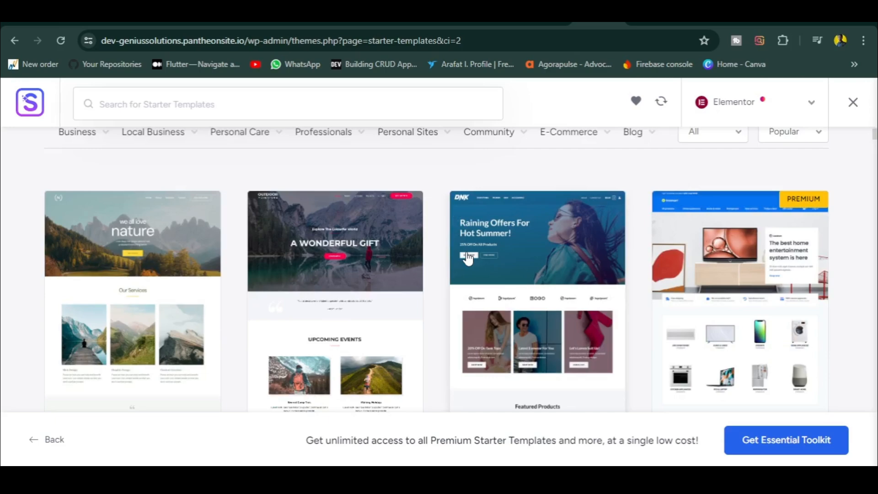
scroll(468, 258, down, 3)
scroll(467, 259, down, 3)
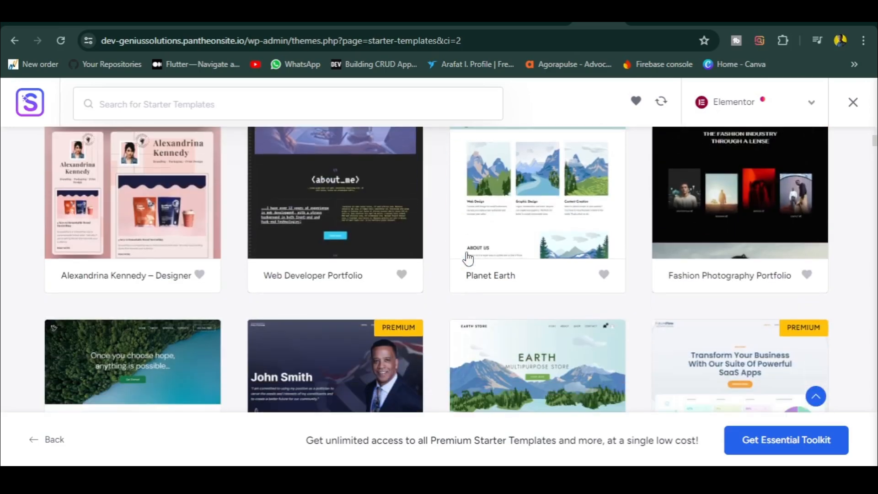
scroll(479, 279, down, 4)
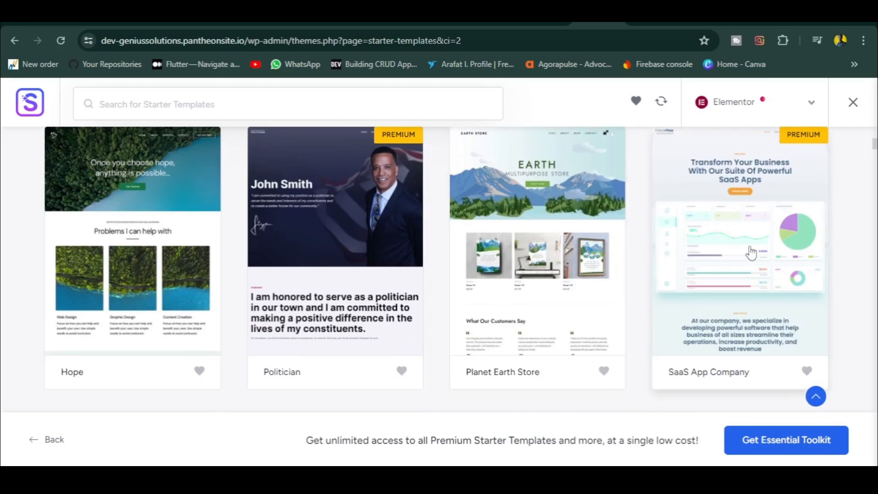
scroll(787, 210, up, 1)
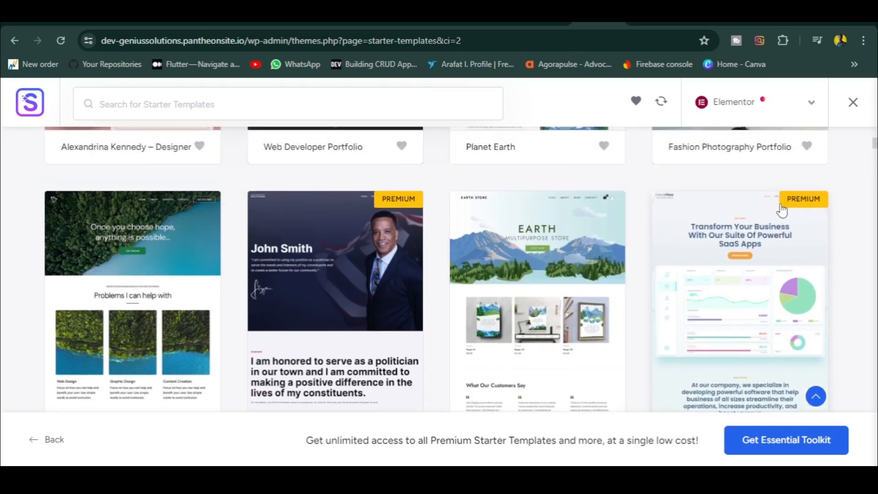
scroll(641, 247, down, 4)
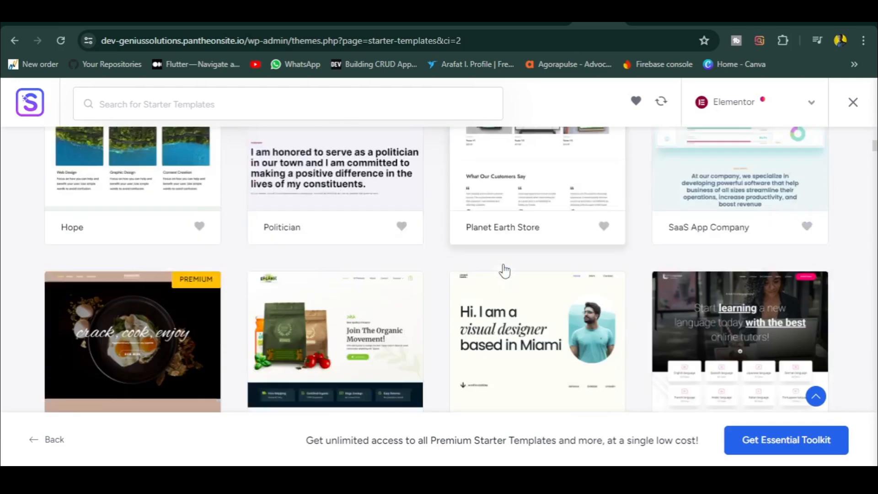
scroll(505, 271, down, 3)
scroll(334, 309, up, 2)
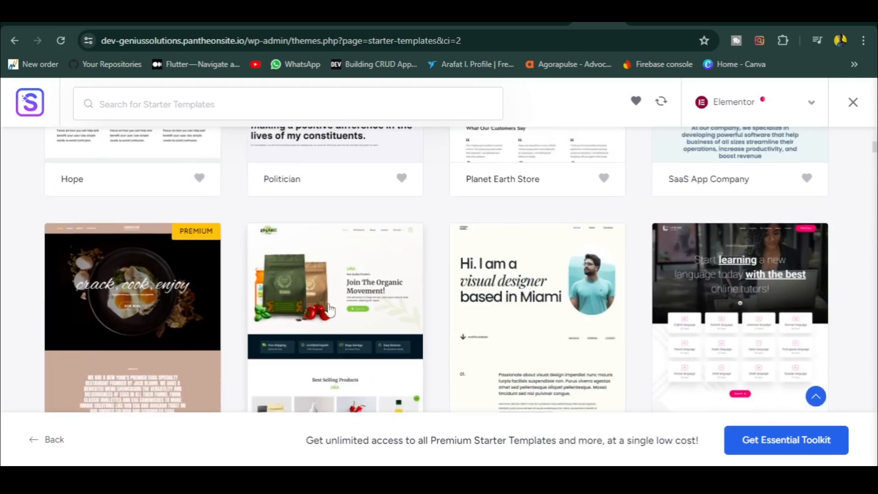
scroll(321, 311, down, 3)
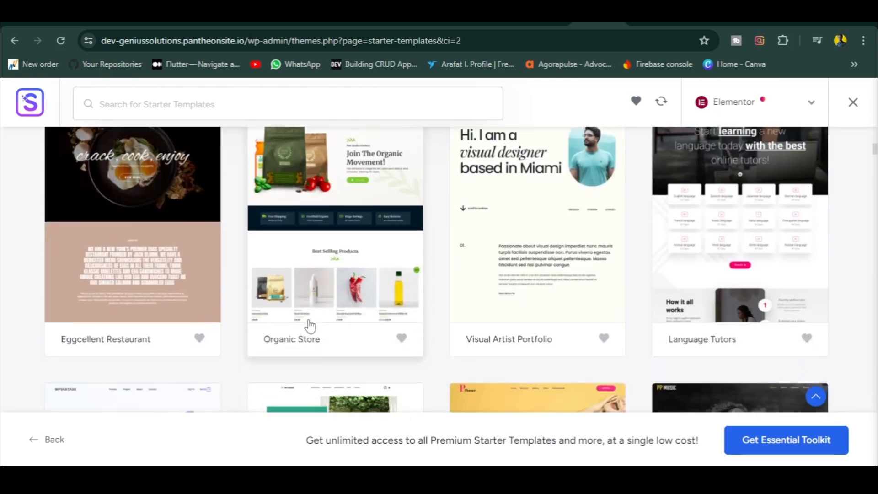
click(346, 262)
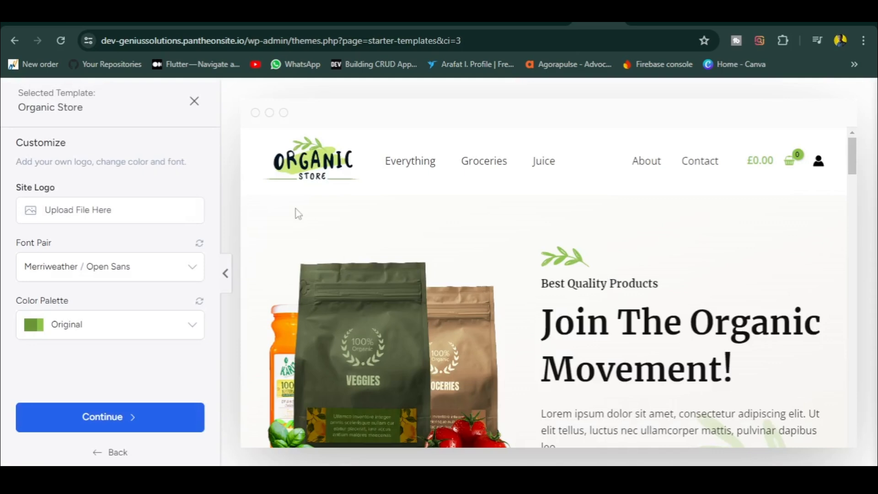
- Accept the template's default logo, Merriweather / Open Sans fonts and Original palette, and continue past the feature selection without ticking extra features
click(117, 413)
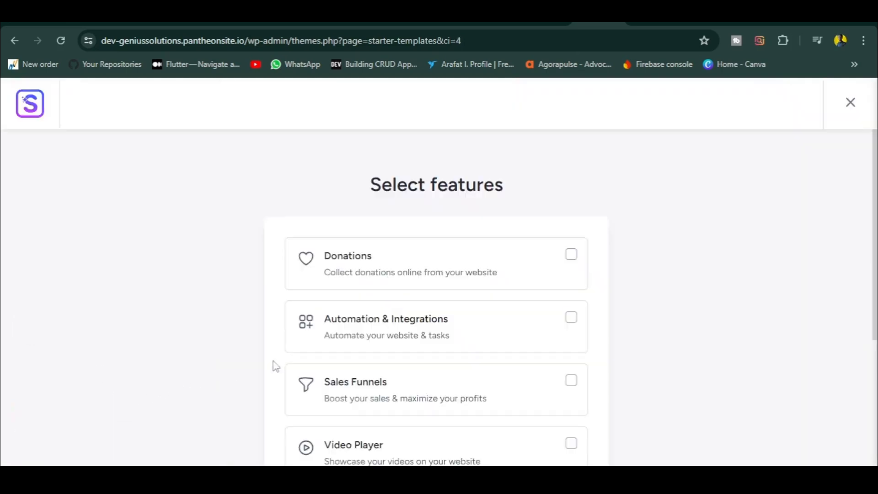
scroll(383, 346, down, 4)
scroll(463, 287, up, 4)
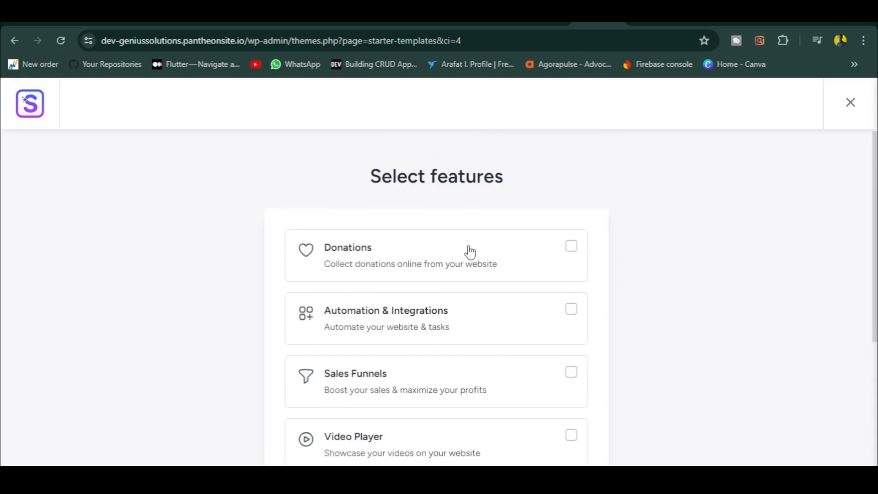
scroll(468, 249, down, 5)
click(442, 378)
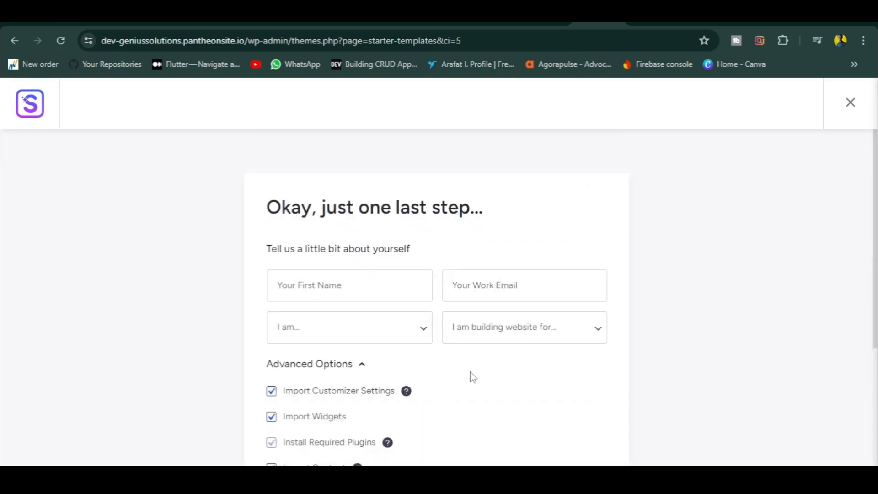
- Enter the owner's first name in the import form and set the experience level to Intermediate
click(352, 289)
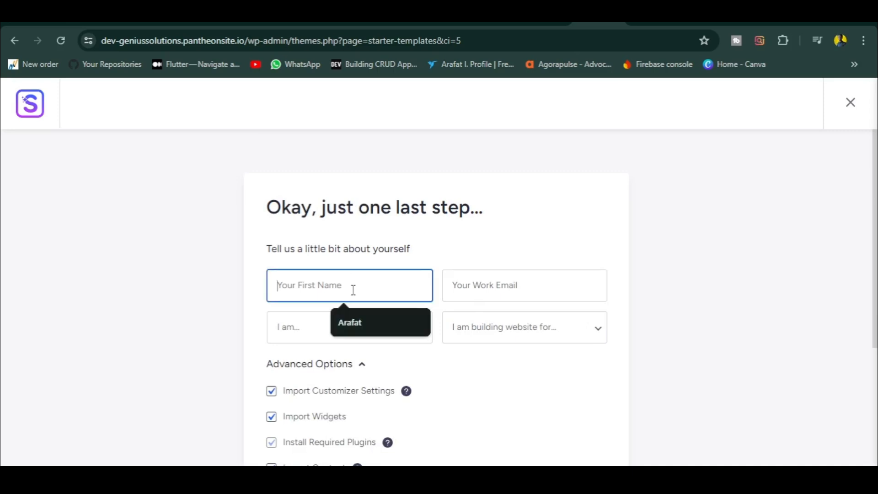
click(364, 325)
drag(310, 292, 276, 289)
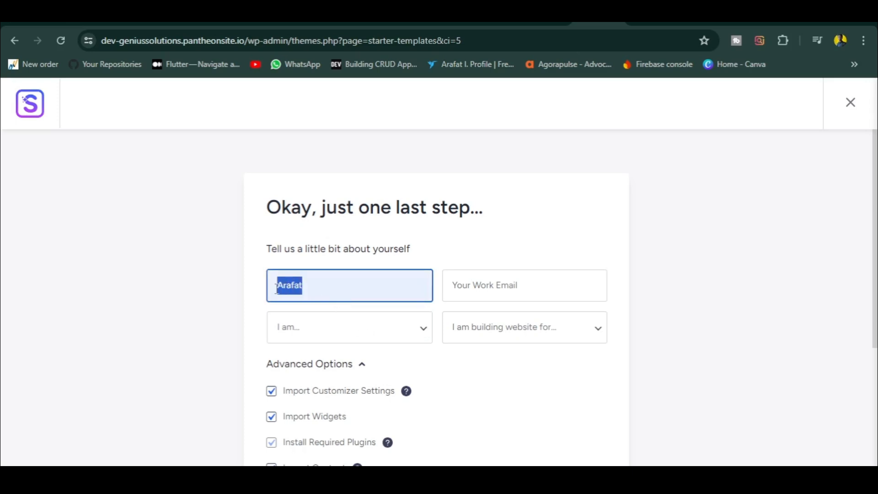
text(Zaman)
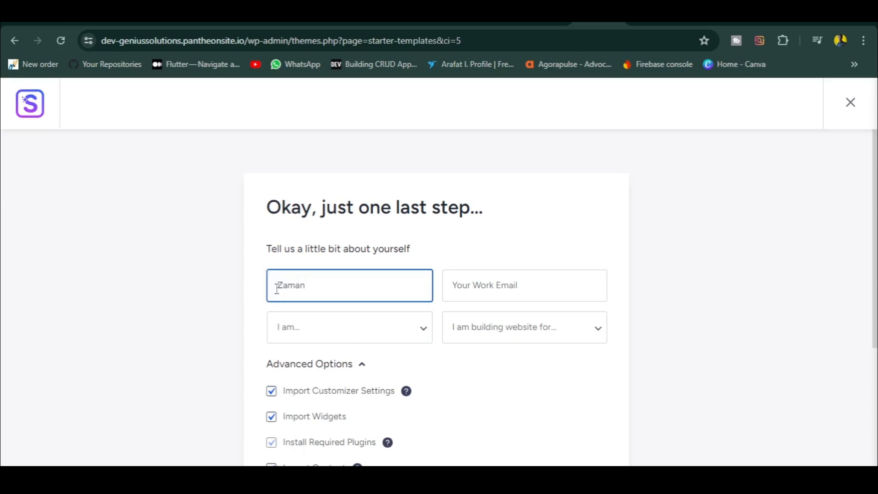
click(370, 339)
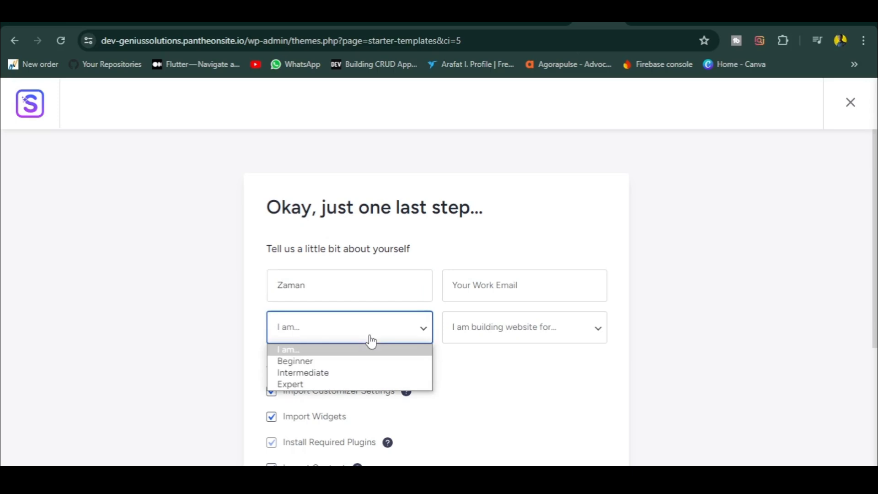
click(362, 375)
- Fill in the work email, set the website as built for Myself/My Company, and submit the form to build the site with default import options
click(506, 289)
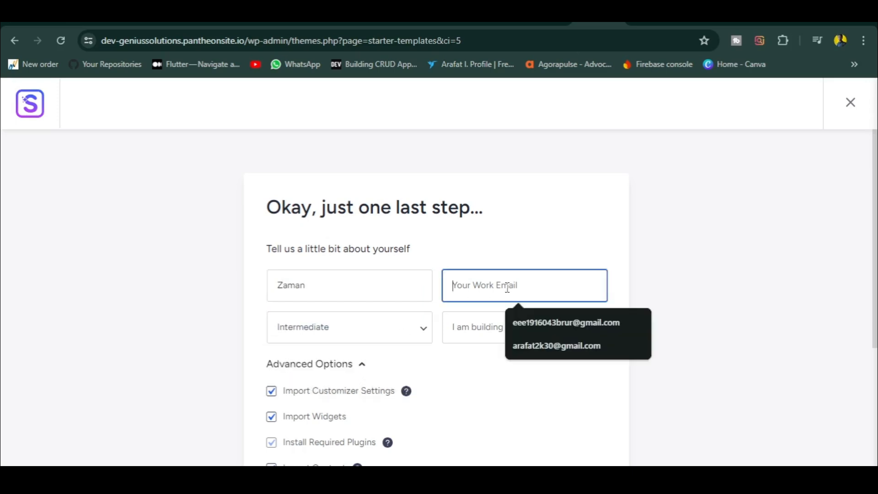
click(535, 323)
click(522, 332)
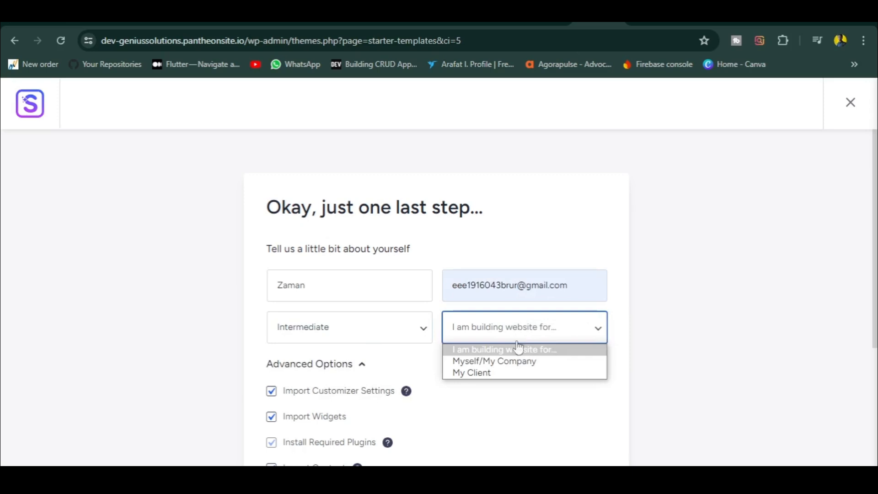
click(516, 363)
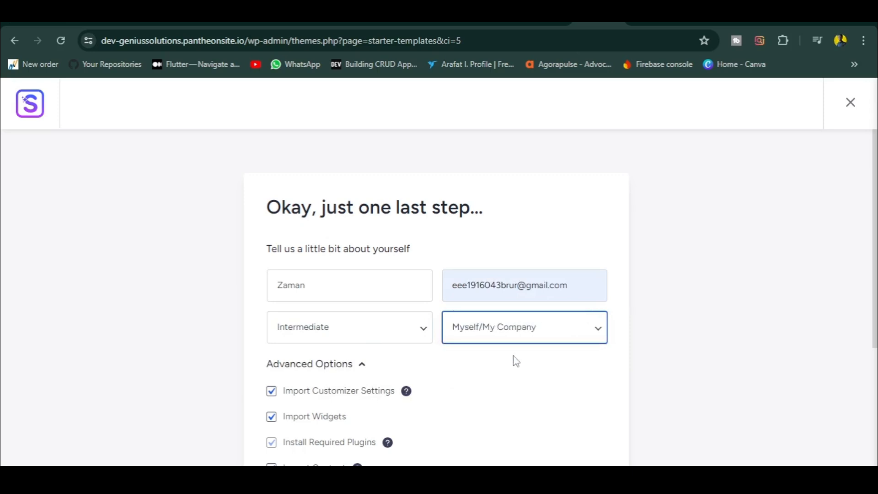
scroll(517, 362, down, 4)
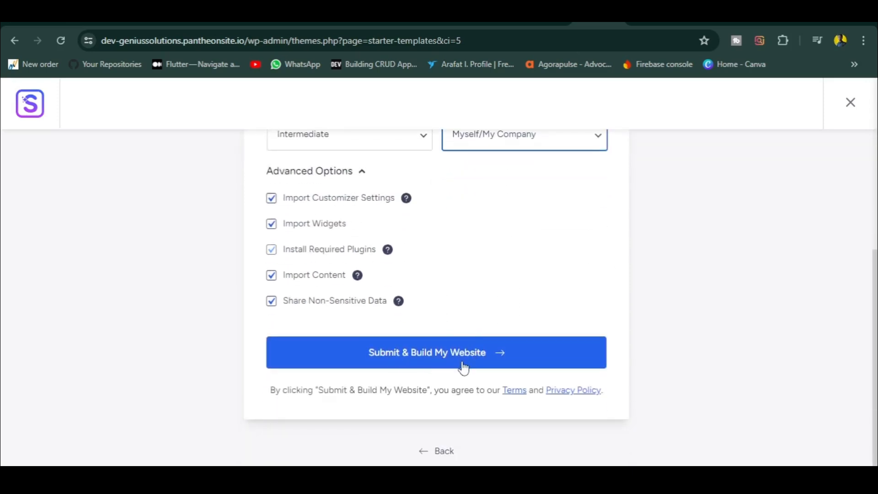
click(471, 361)
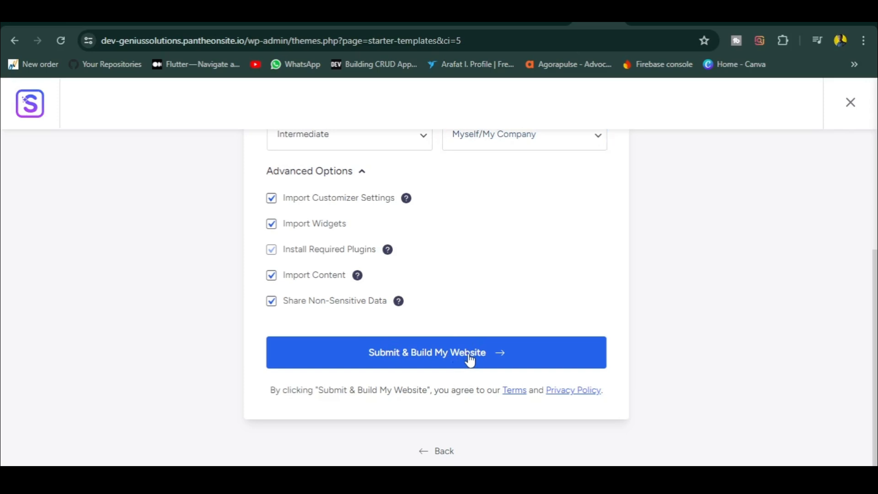